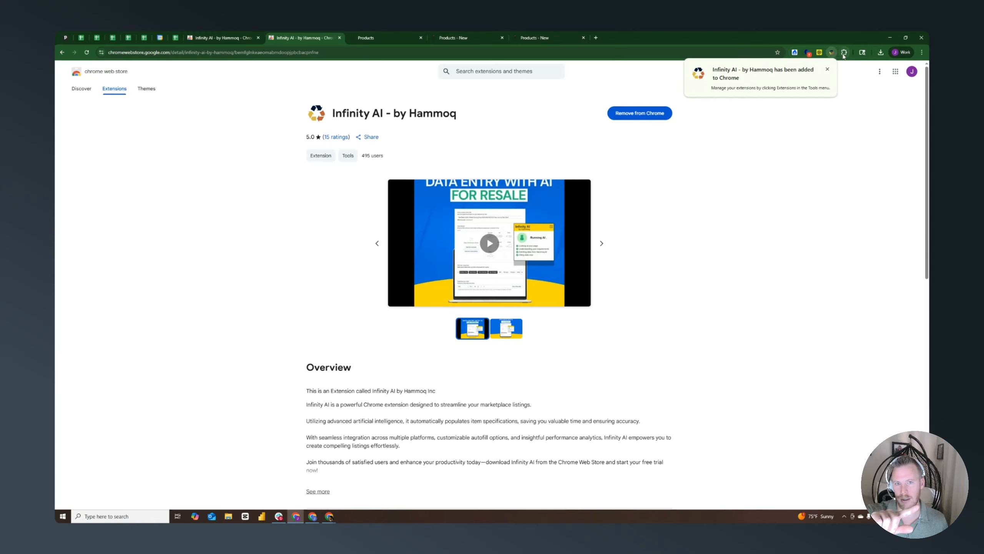
Pin the Infinity AI - by Hammoq extension to the browser and open it
left_click(844, 53)
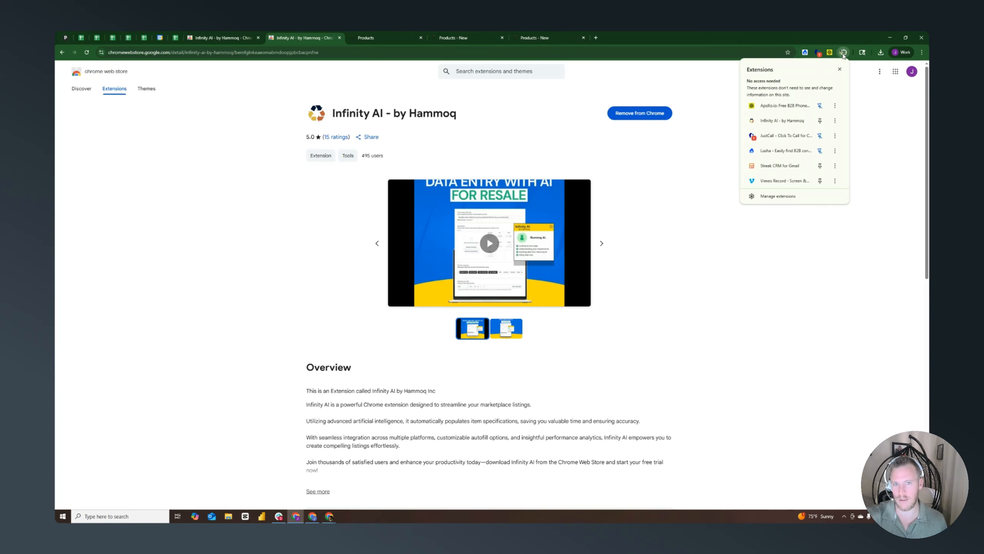
left_click(820, 121)
left_click(883, 134)
left_click(832, 52)
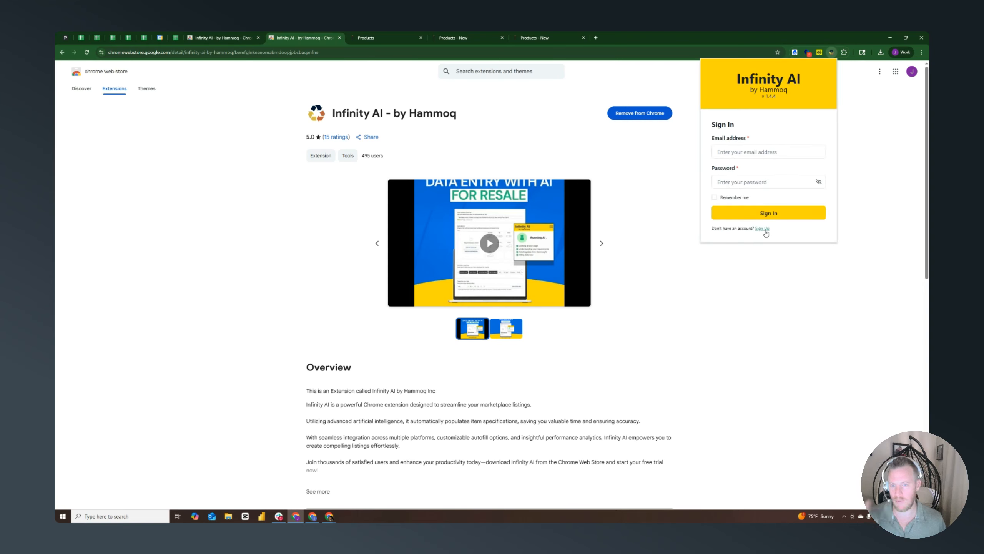
Open the extension's sign-up form and fill in the full name and email address
left_click(762, 229)
left_click(747, 144)
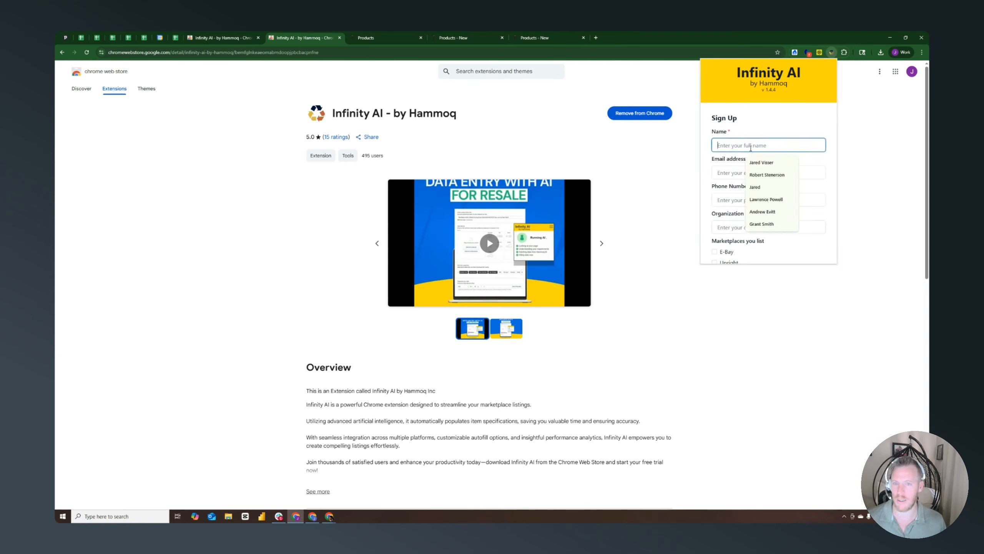
left_click(757, 164)
left_click(753, 173)
left_click(760, 202)
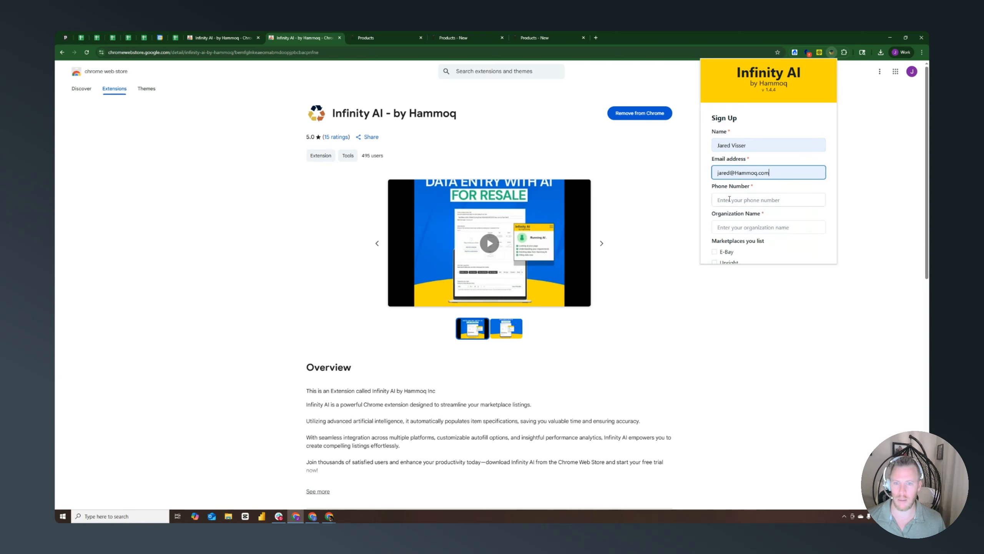
left_click(735, 174)
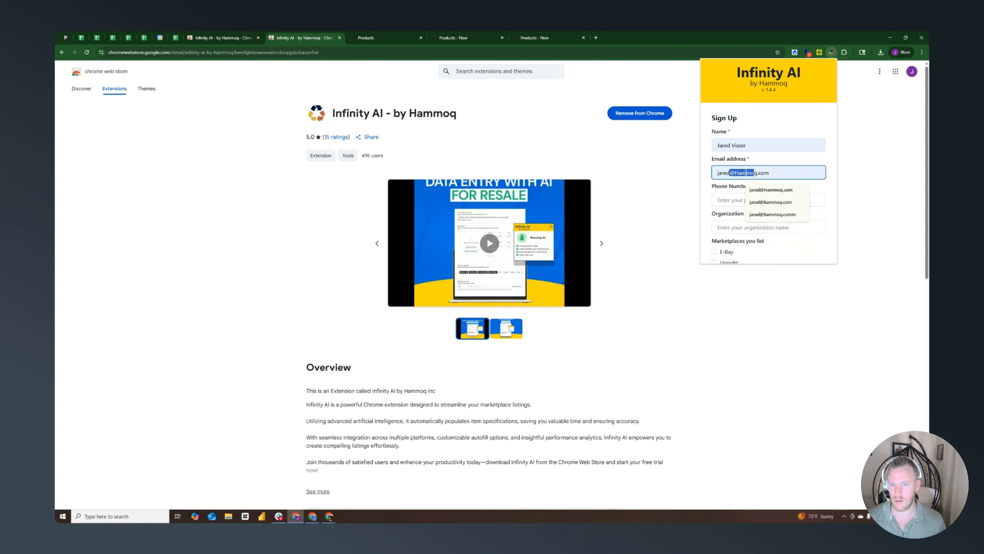
left_click(763, 197)
left_click(731, 224)
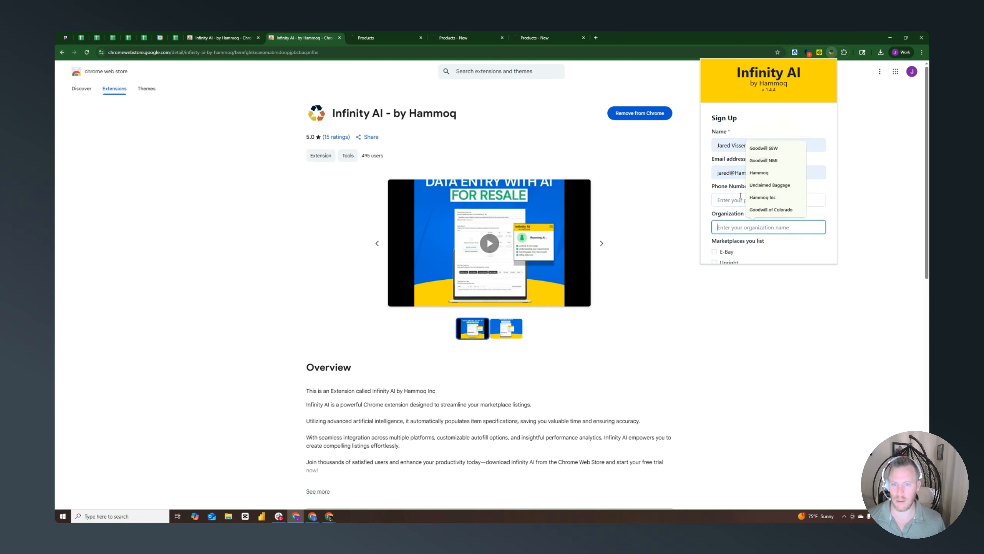
Select E-Bay and Upright as the marketplaces and set the number of listings per month to 2000-5000
scroll(732, 209, "down", 2)
left_click(715, 194)
left_click(715, 183)
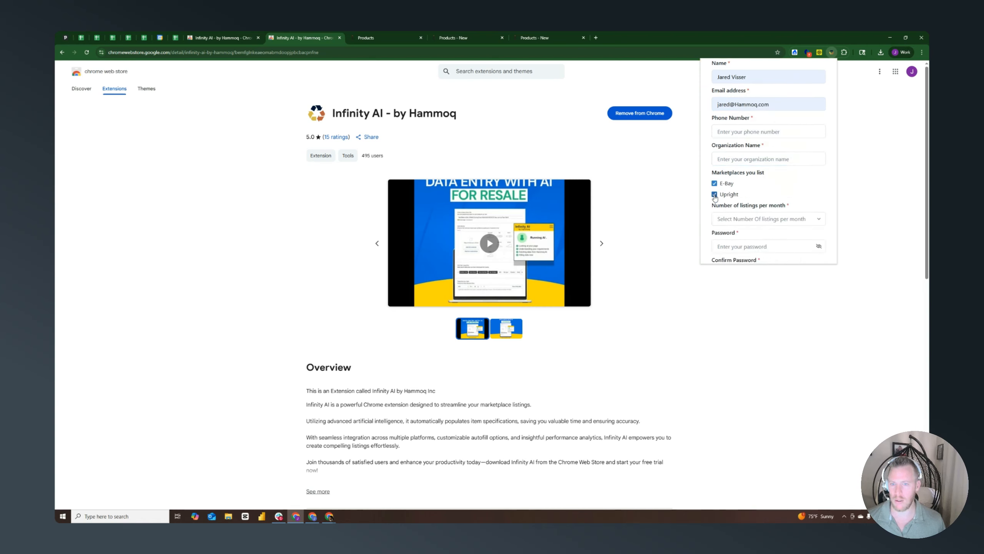
scroll(760, 190, "down", 2)
left_click(749, 163)
left_click(729, 203)
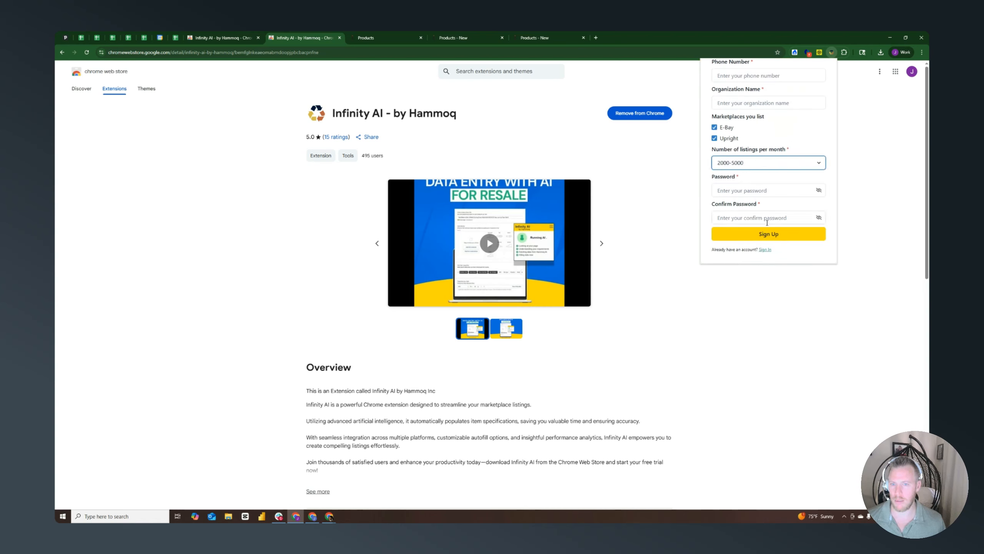
Enter the account password in the sign-up form and repeat it as confirmation
left_click(746, 191)
type("••••••••")
left_click(746, 217)
type("•••••••")
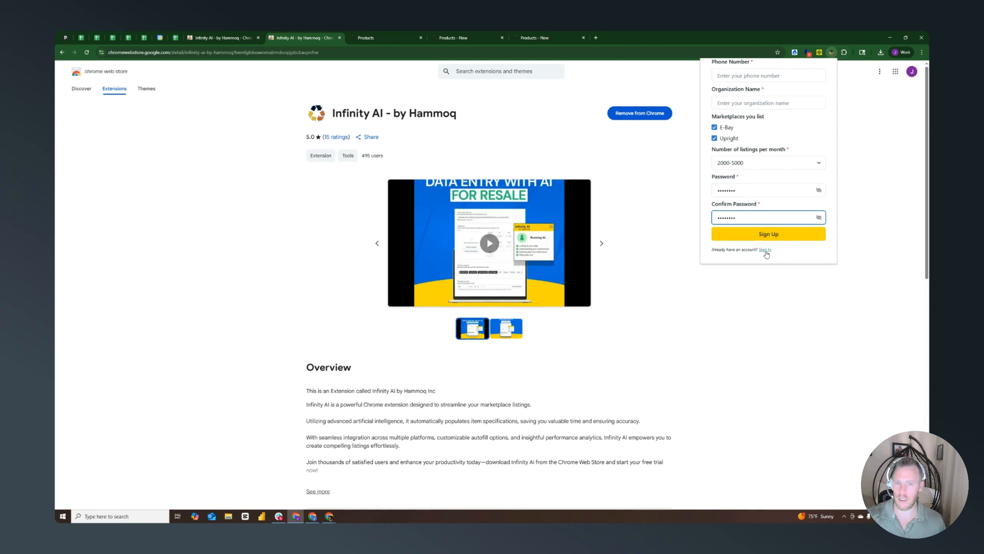
Switch to the existing-account sign-in form and log in with the email address and account password
left_click(765, 250)
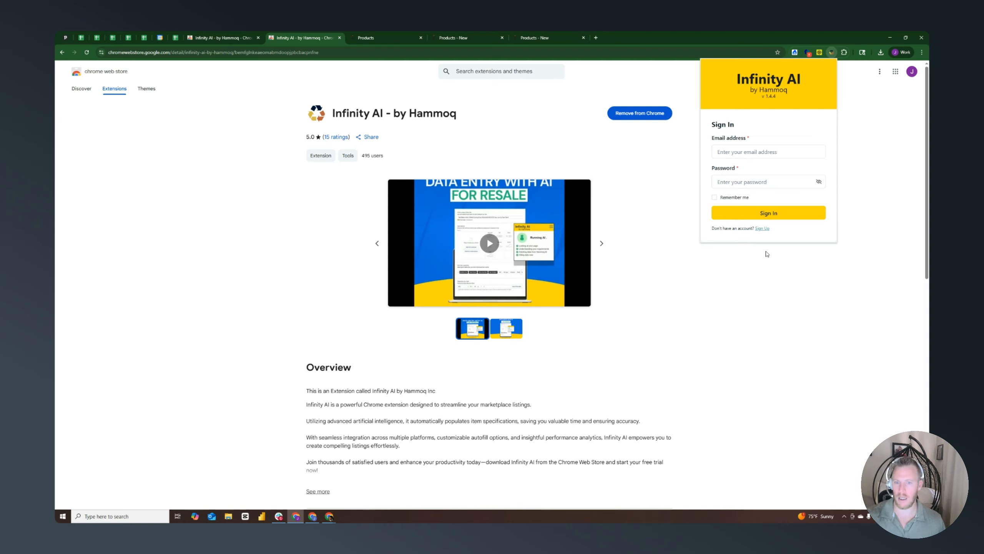
left_click(752, 151)
left_click(745, 183)
left_click(745, 183)
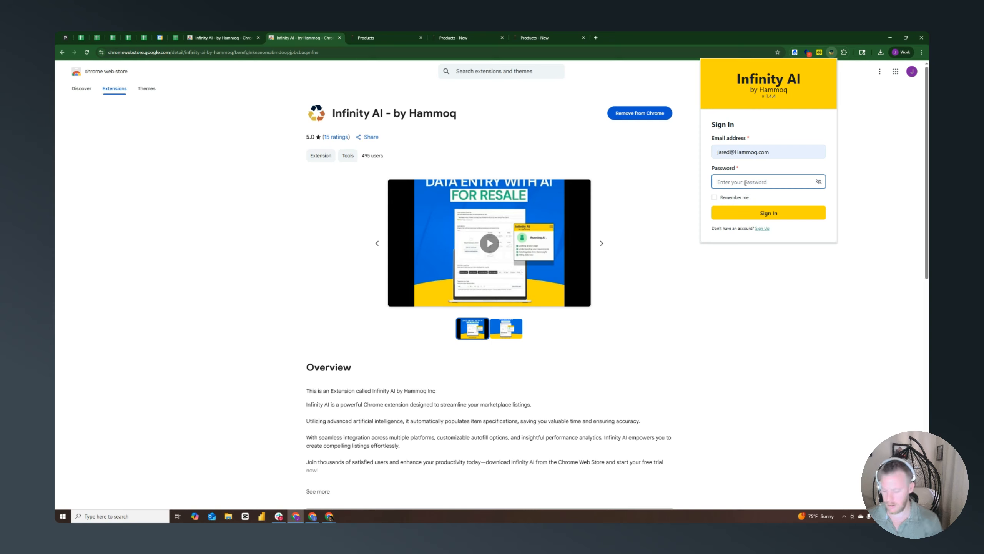
type("••")
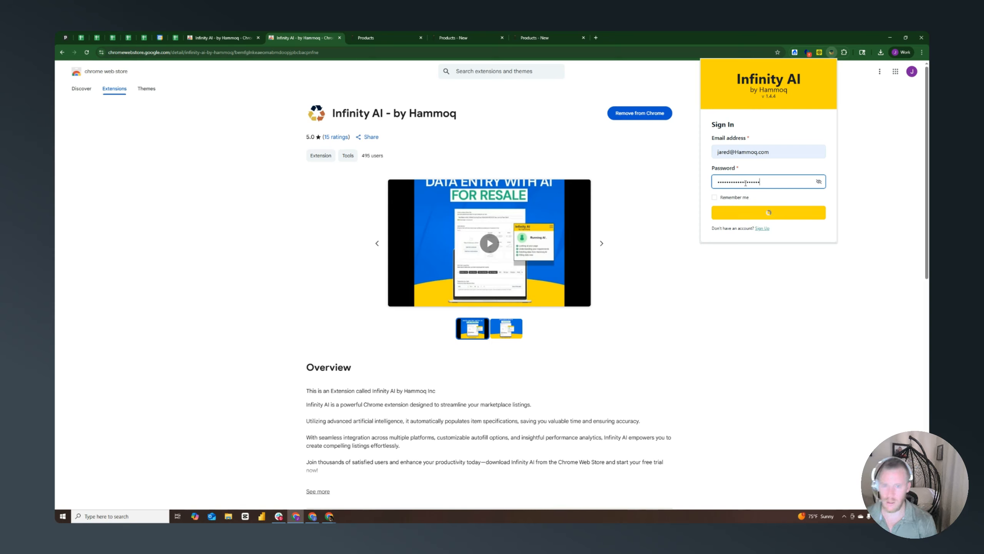
key("Return")
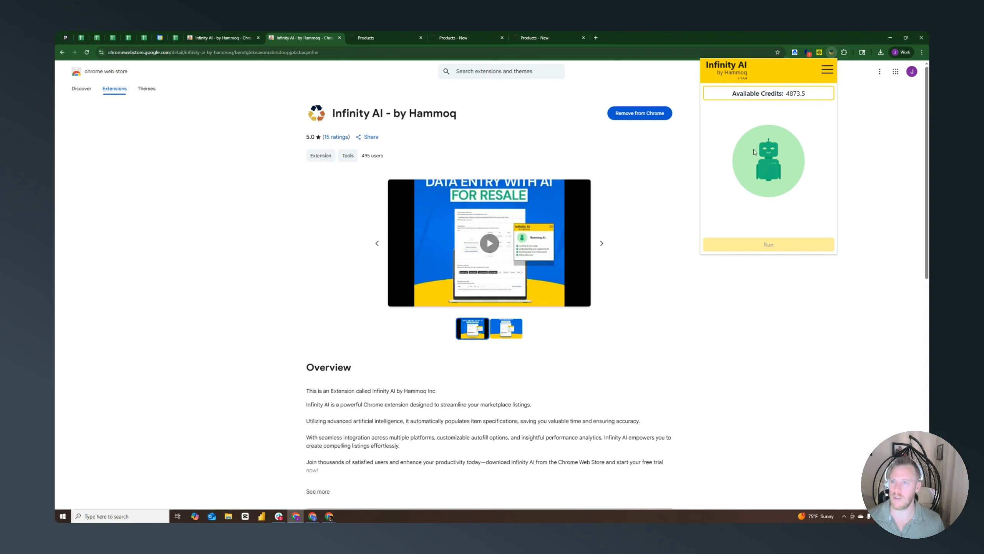
Switch to Upright, look over the two open new-product pages and return to the product list
left_click(381, 31)
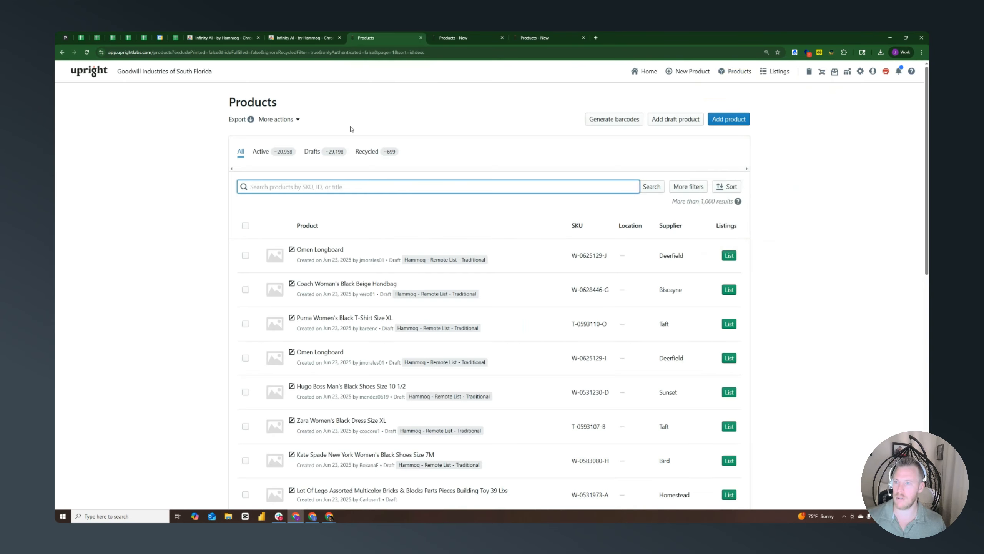
left_click(467, 36)
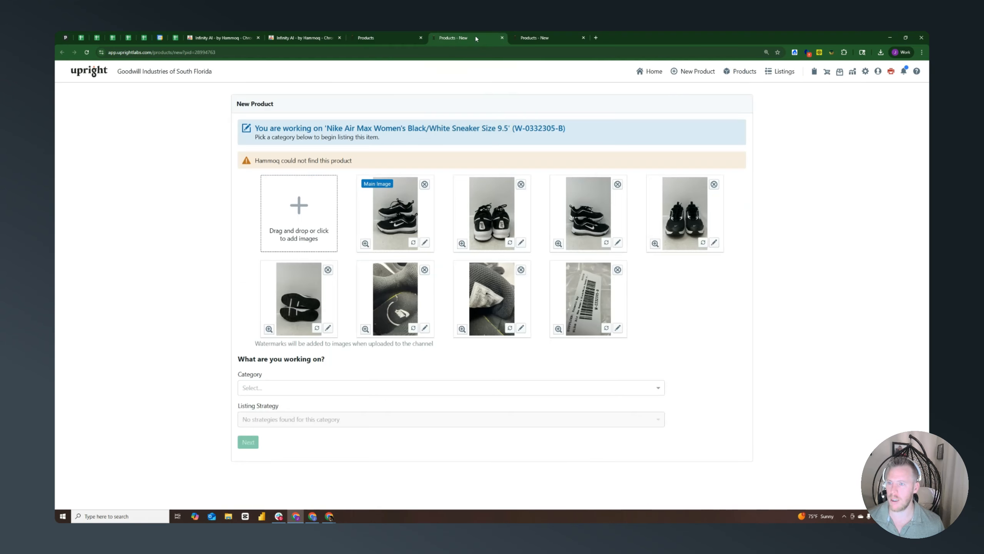
left_click(537, 38)
left_click(463, 36)
left_click(382, 38)
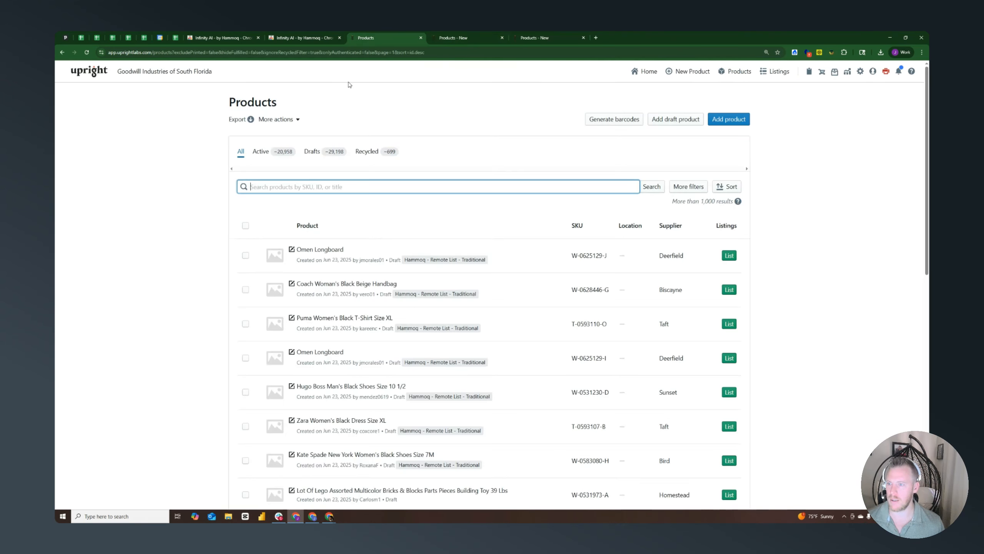
Limit the product list to drafts and filter it to only show photographed products
left_click(318, 151)
left_click(685, 190)
left_click(799, 418)
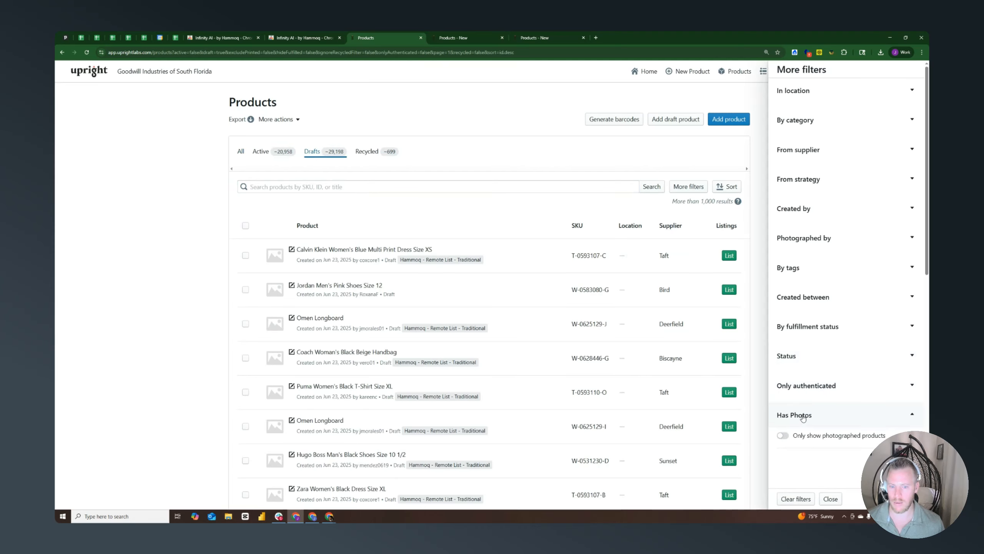
left_click(782, 436)
Close the filters and go to the second page of photographed drafts
scroll(189, 292, "down", 10)
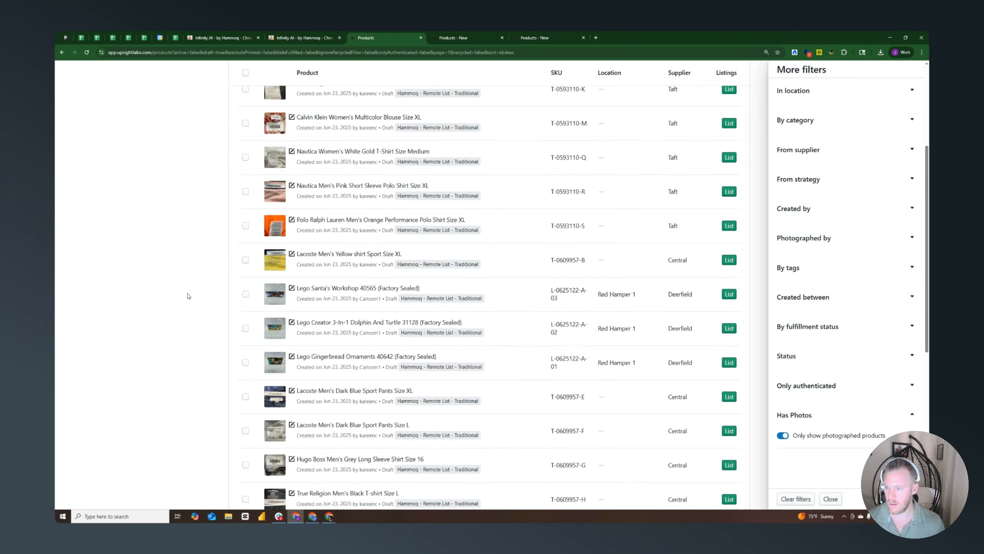
scroll(272, 344, "down", 2)
left_click(497, 445)
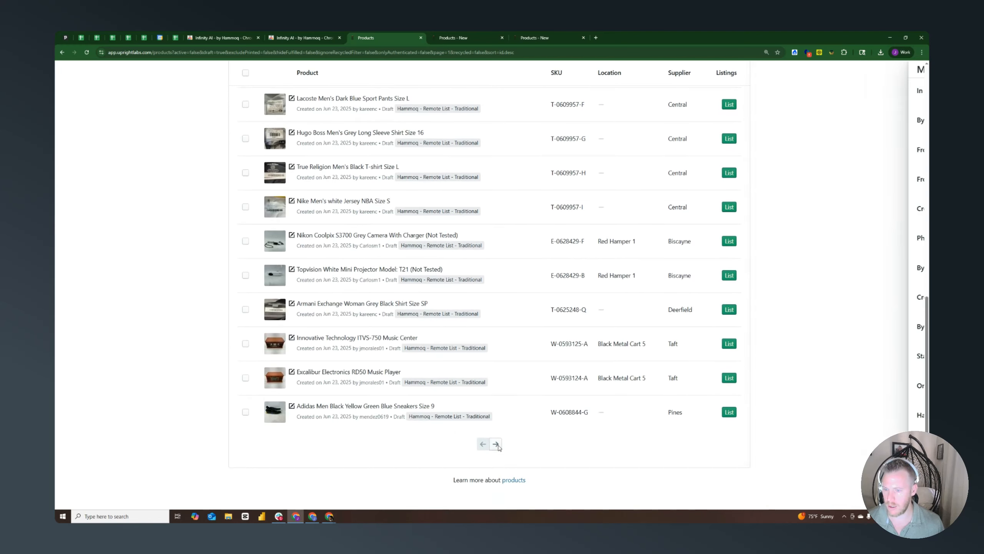
scroll(228, 343, "down", 7)
scroll(210, 336, "down", 5)
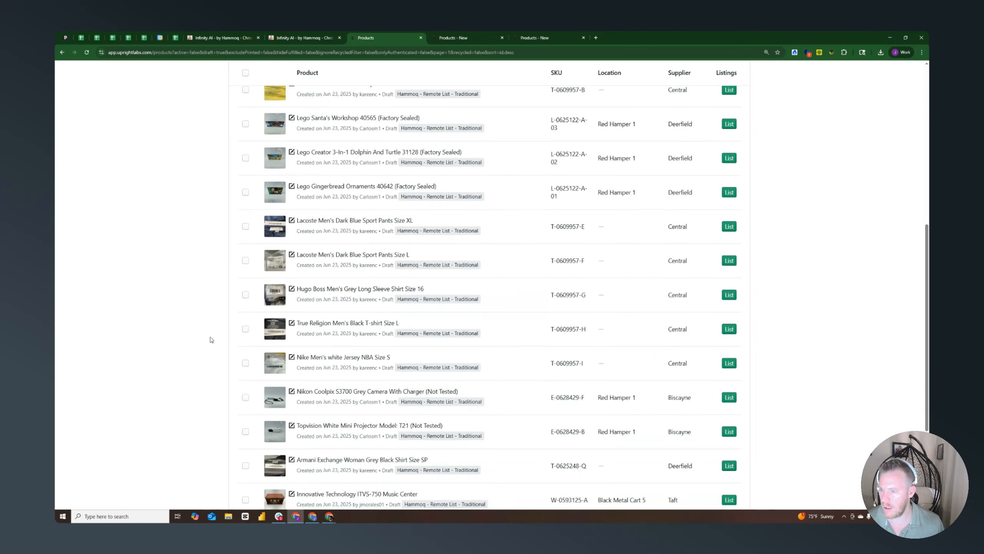
left_click(495, 468)
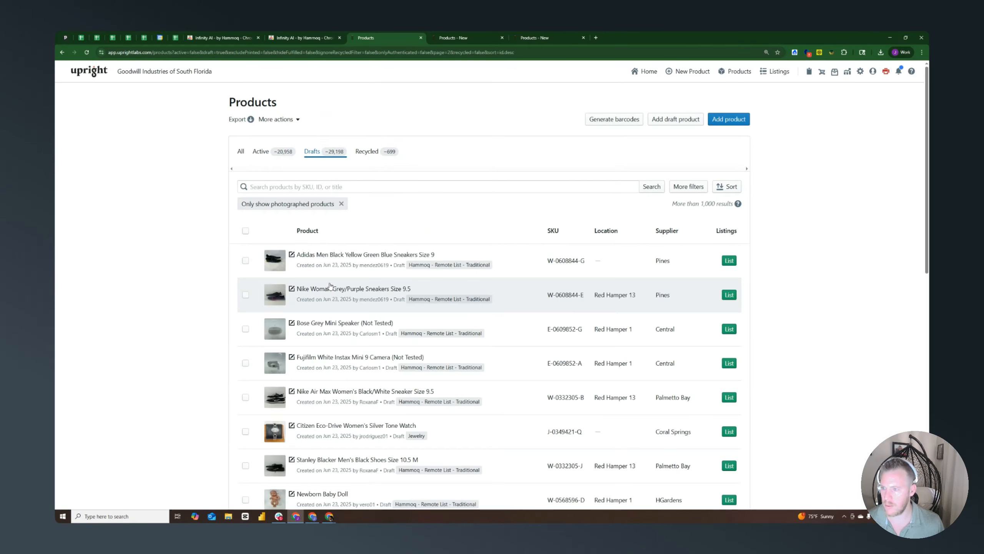
Find the Mercedes Benz Men's Silver Tone Watch among the drafts and start listing it
scroll(204, 281, "down", 3)
scroll(205, 282, "down", 1)
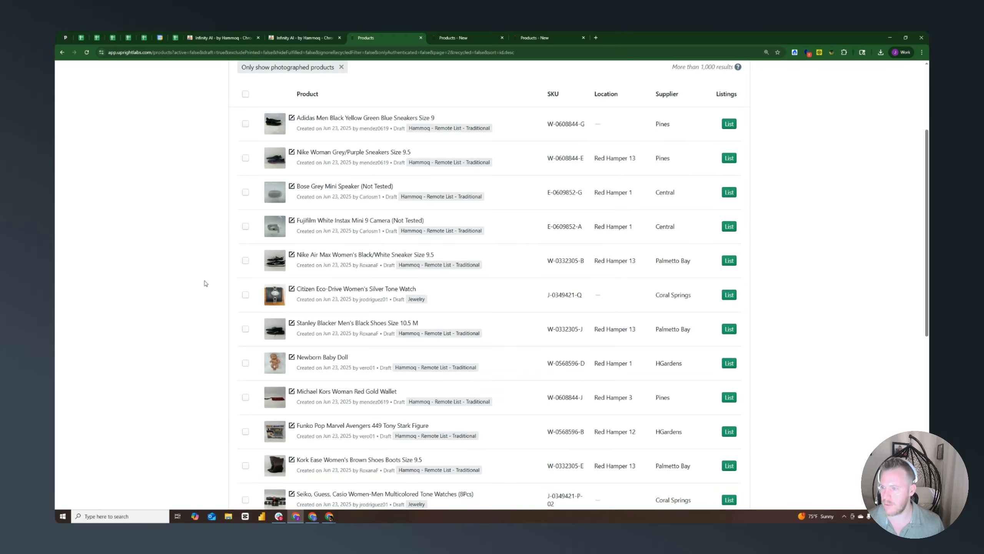
scroll(204, 285, "down", 5)
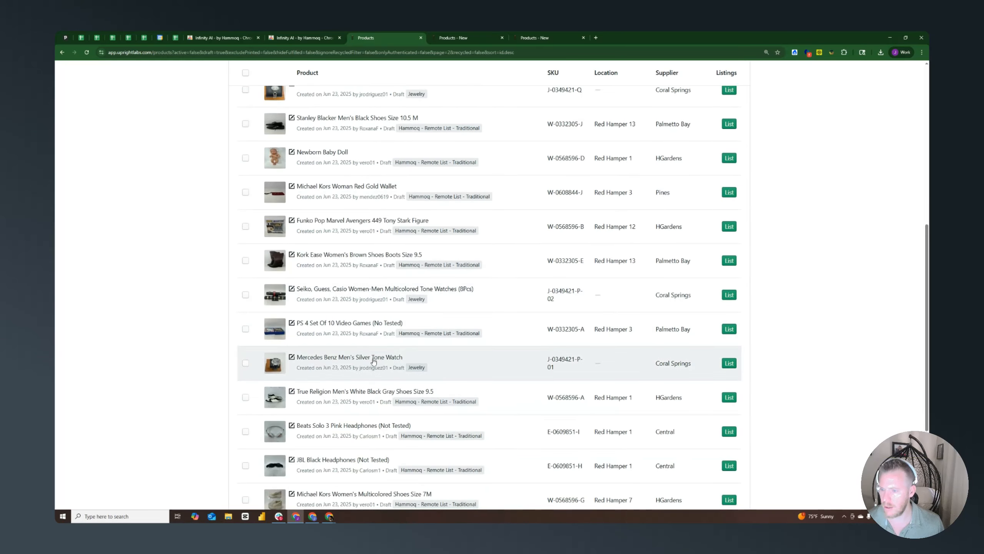
left_click(335, 357)
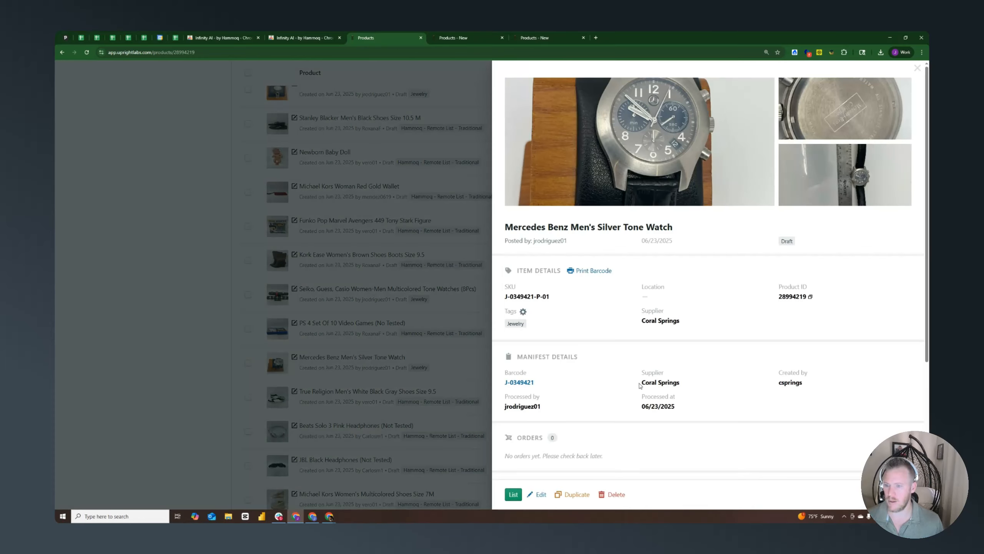
left_click(514, 495)
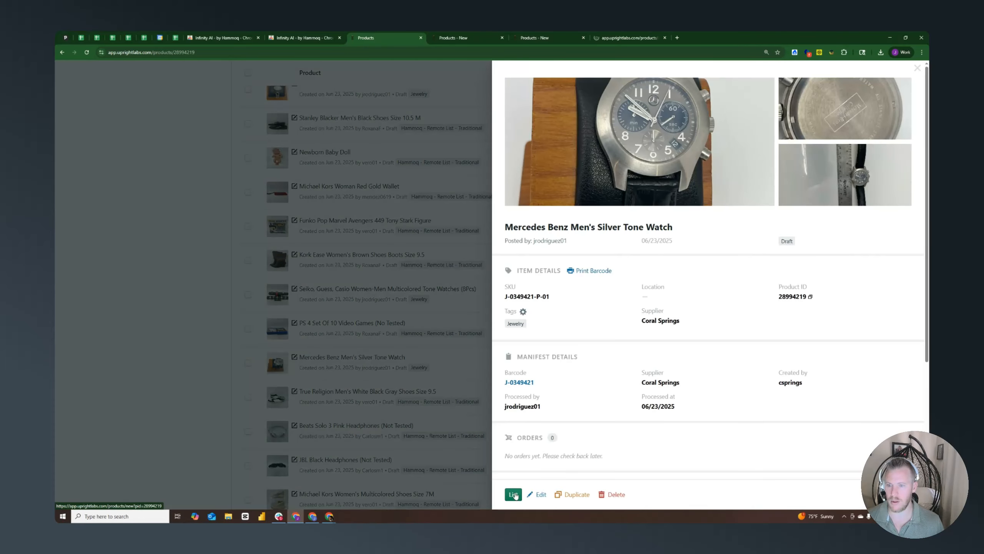
Compare the three open new-product pages, ending on the Nike Air Max sneaker
left_click(488, 37)
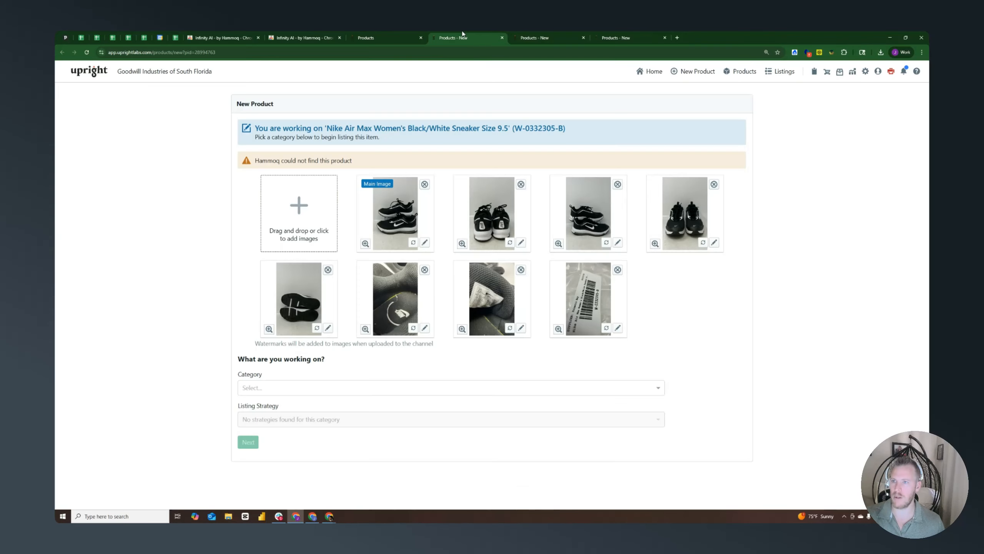
left_click(554, 37)
left_click(624, 34)
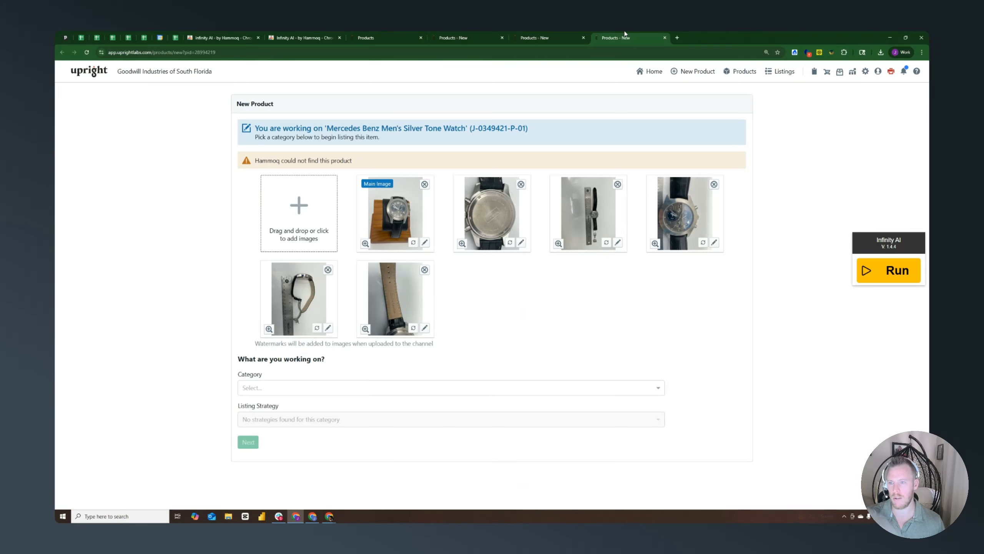
left_click(558, 33)
left_click(479, 33)
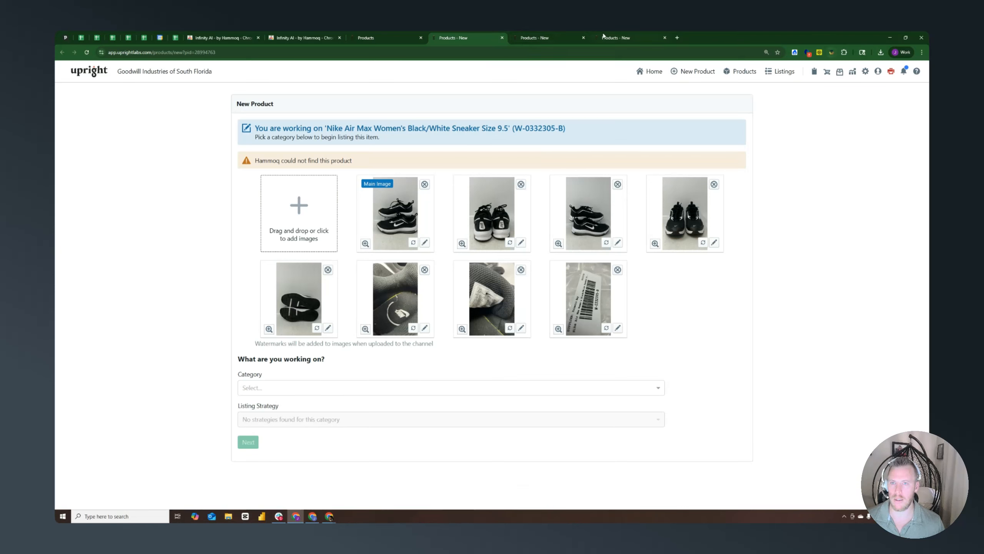
Review the Floating Button option in Infinity AI's general settings and reload the Nike Air Max page
left_click(831, 52)
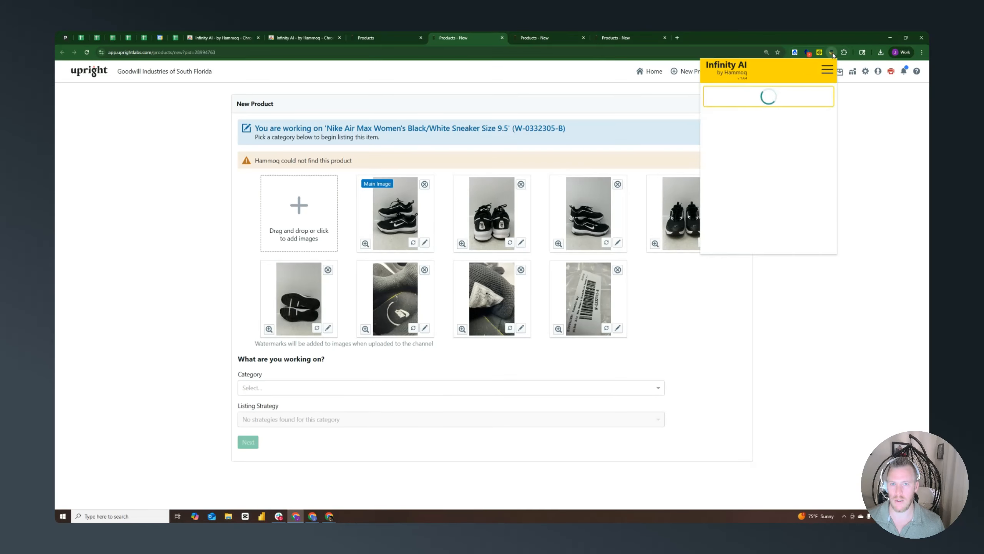
left_click(827, 70)
left_click(728, 129)
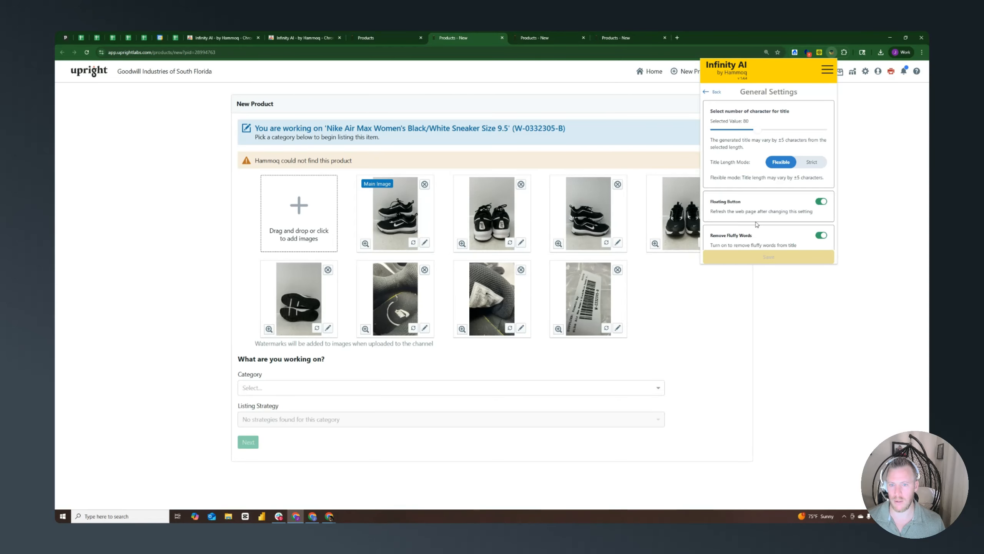
left_click(88, 53)
Reload the PS 4 video games and Mercedes Benz watch pages and shift the Infinity AI Run widget slightly
left_click(545, 37)
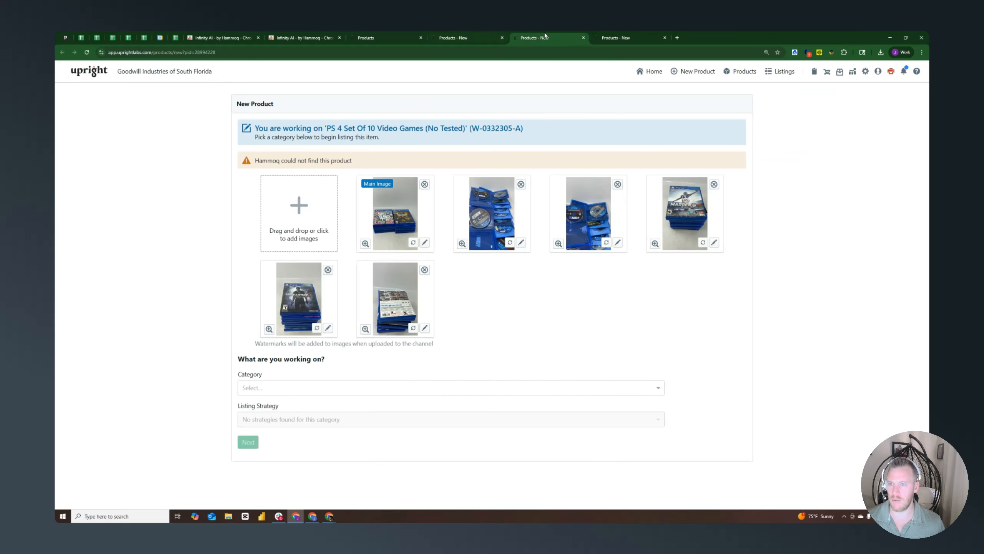
left_click(87, 52)
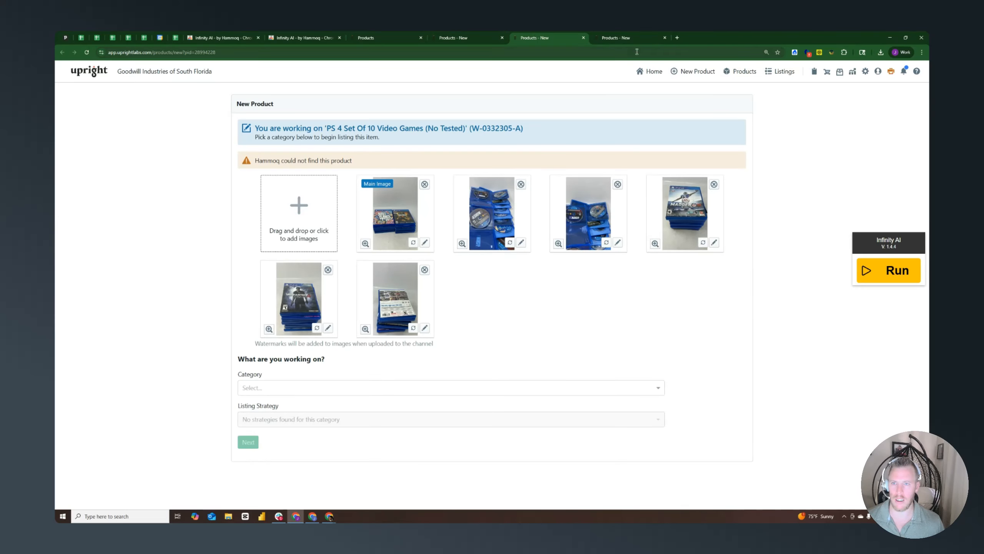
left_click(619, 43)
left_click(87, 53)
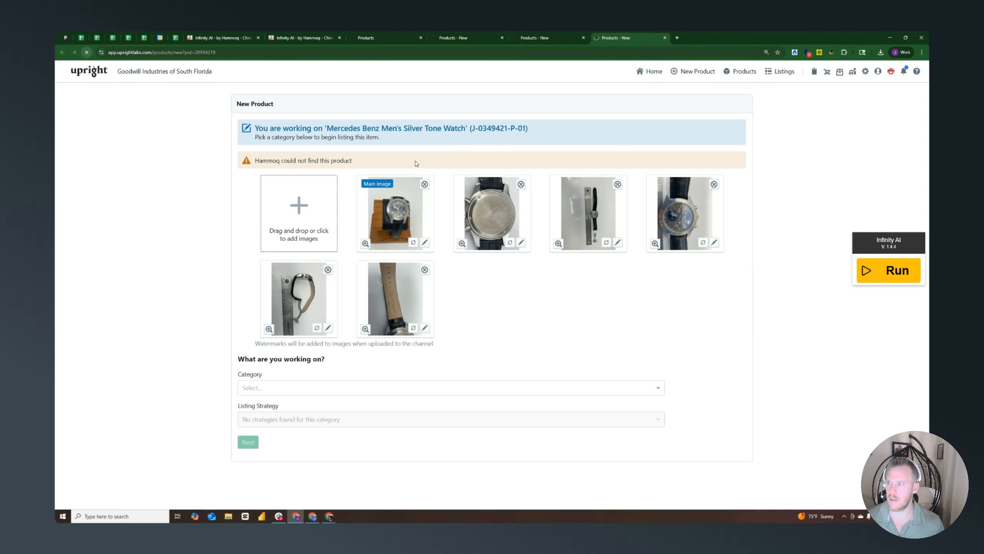
left_click_drag(886, 249, 883, 250)
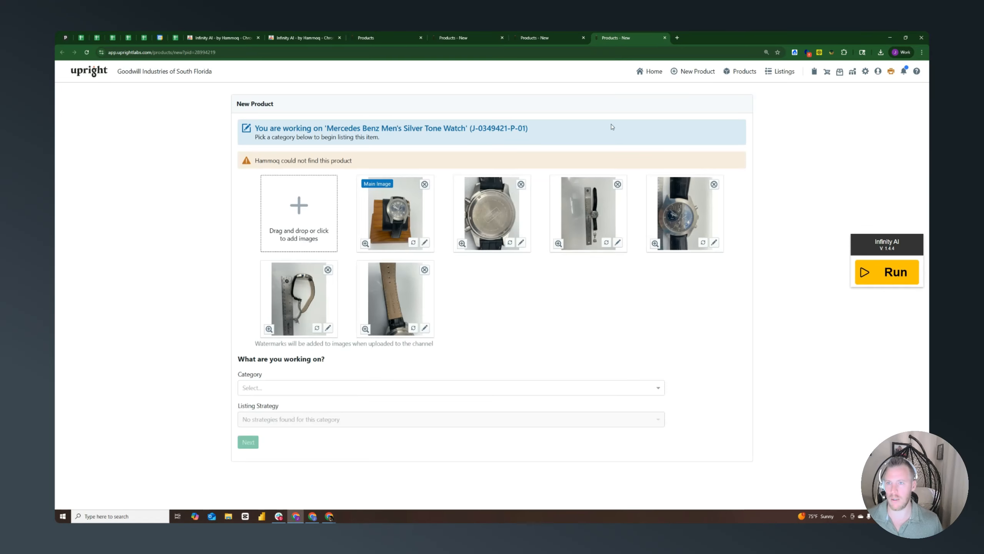
Assign the Nike Air Max sneaker to Clothing > Women's Clothing > Shoes Women's with the General listing strategy and continue to its product form
left_click(455, 35)
left_click(289, 386)
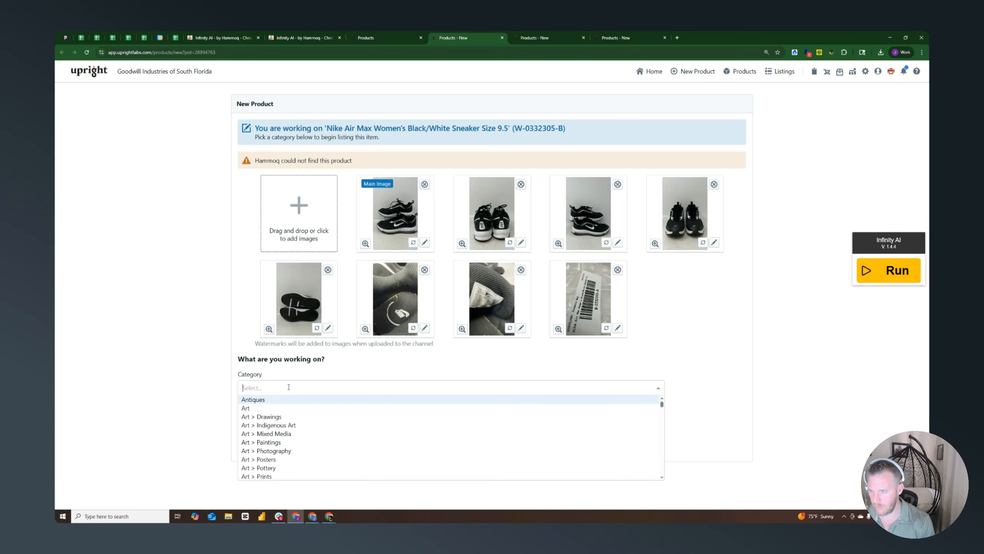
type("women shoe")
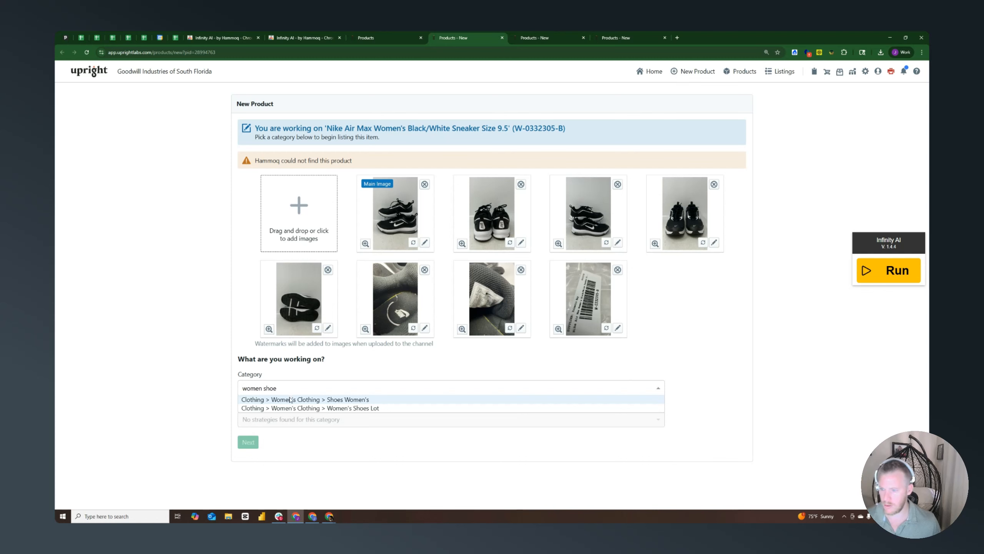
left_click(290, 400)
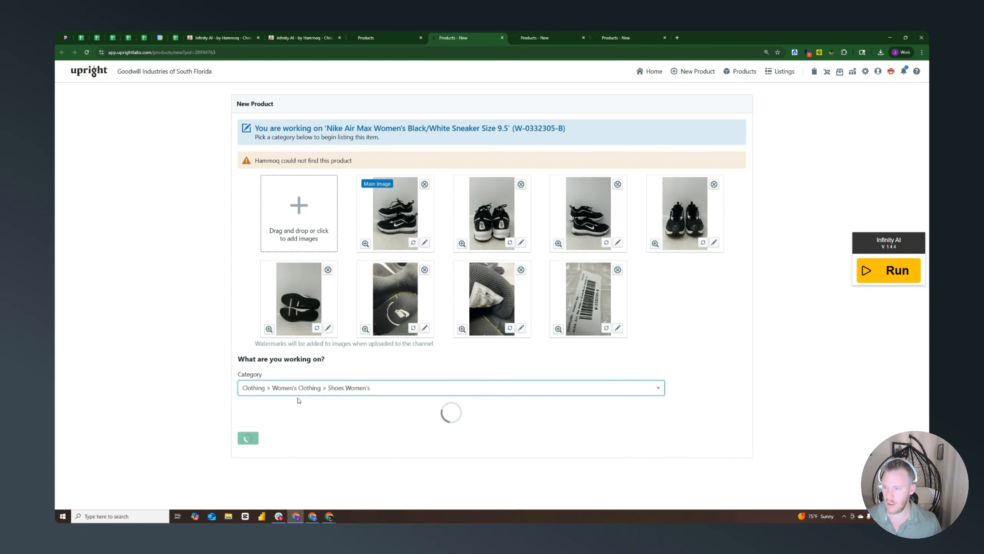
left_click(290, 419)
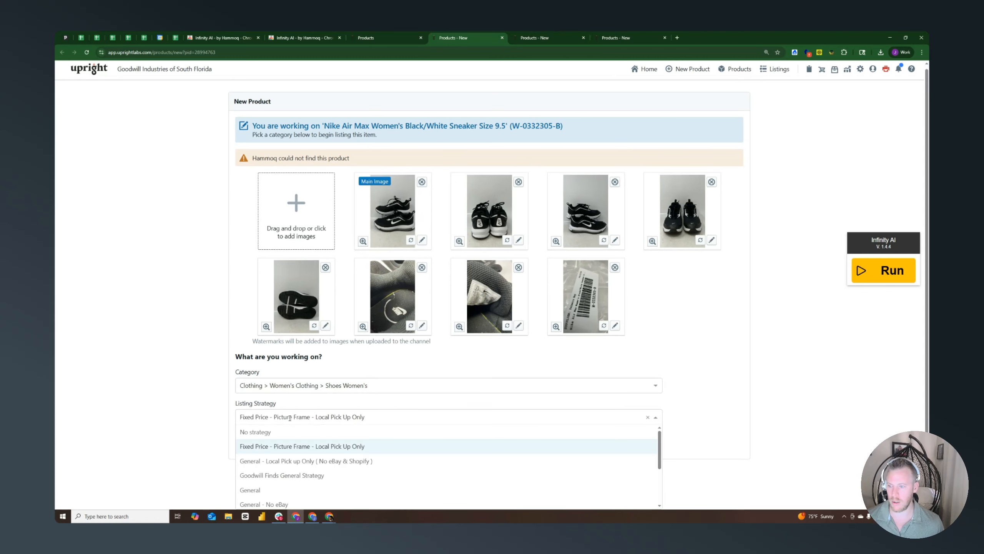
left_click(261, 491)
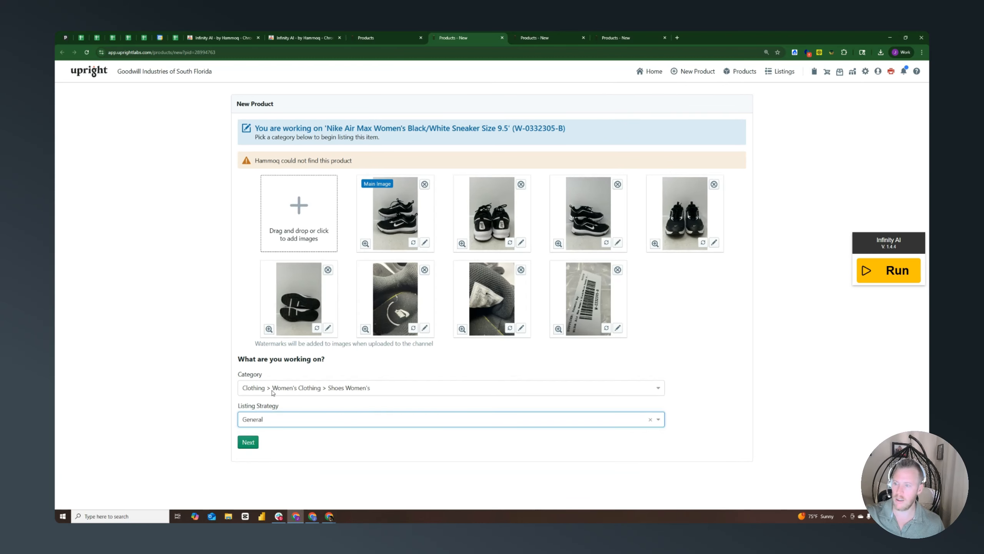
left_click(248, 443)
Set the sneaker's eBay category to Clothing, Shoes & Accessories > Women's Shoes > Athletic Shoes and run Infinity AI
left_click(261, 350)
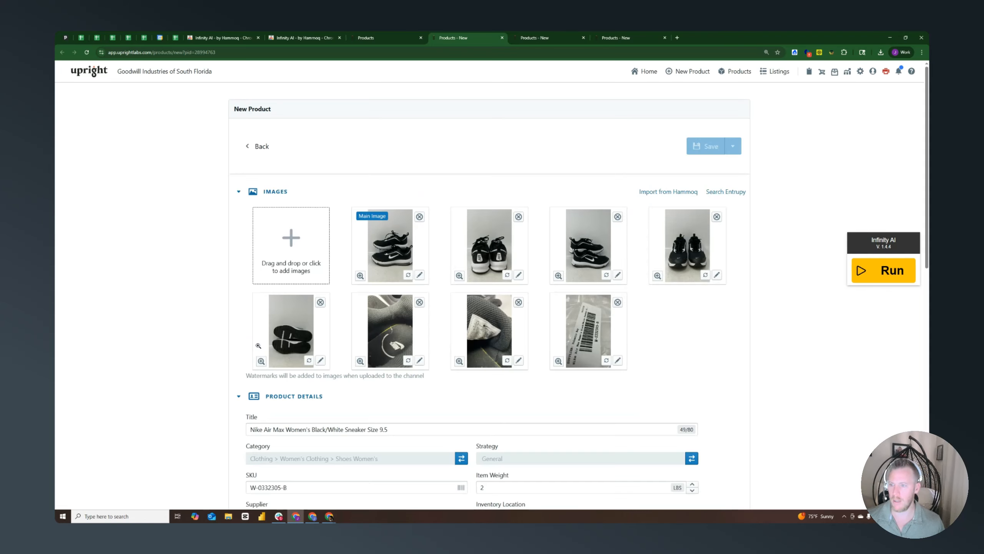
scroll(272, 353, "down", 10)
scroll(274, 356, "down", 3)
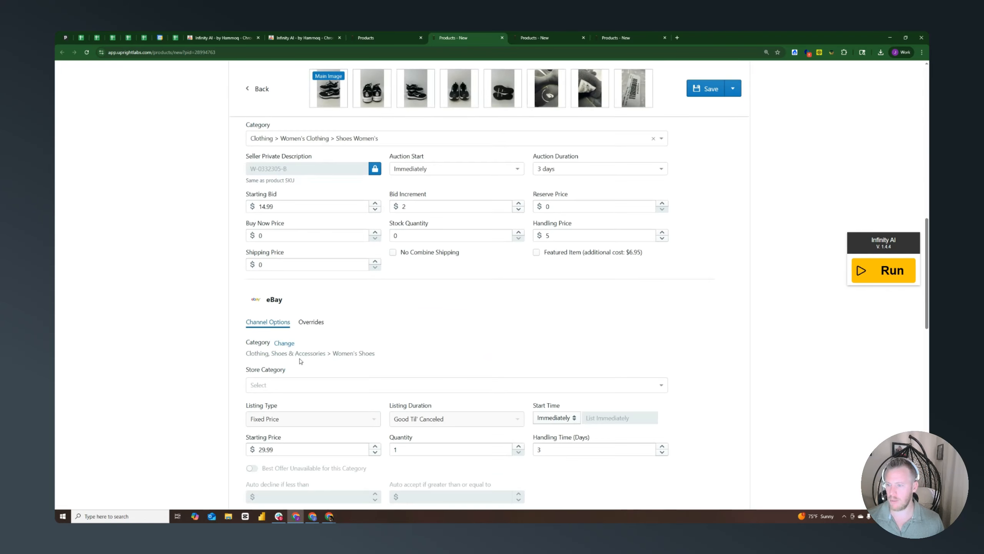
left_click(283, 343)
scroll(284, 343, "down", 2)
left_click(470, 301)
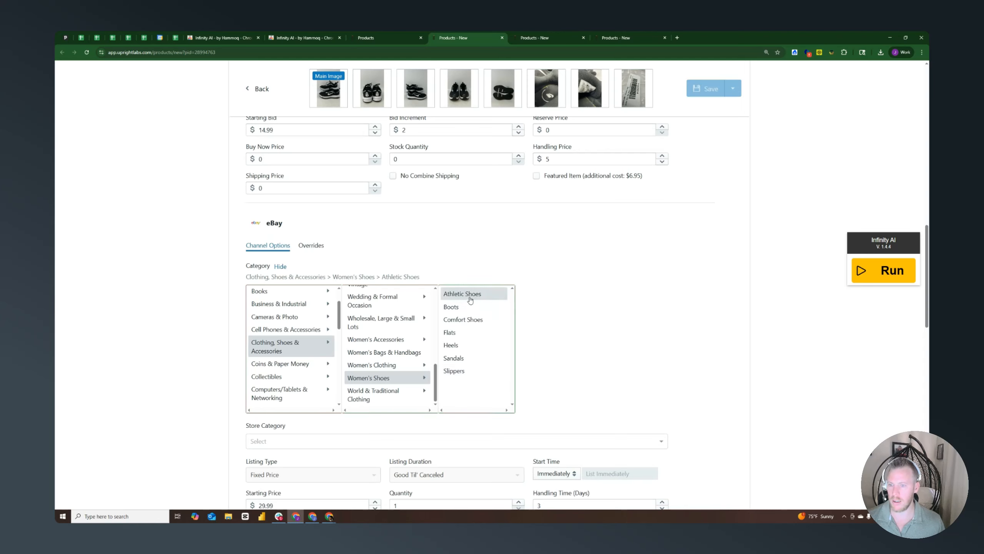
left_click(876, 277)
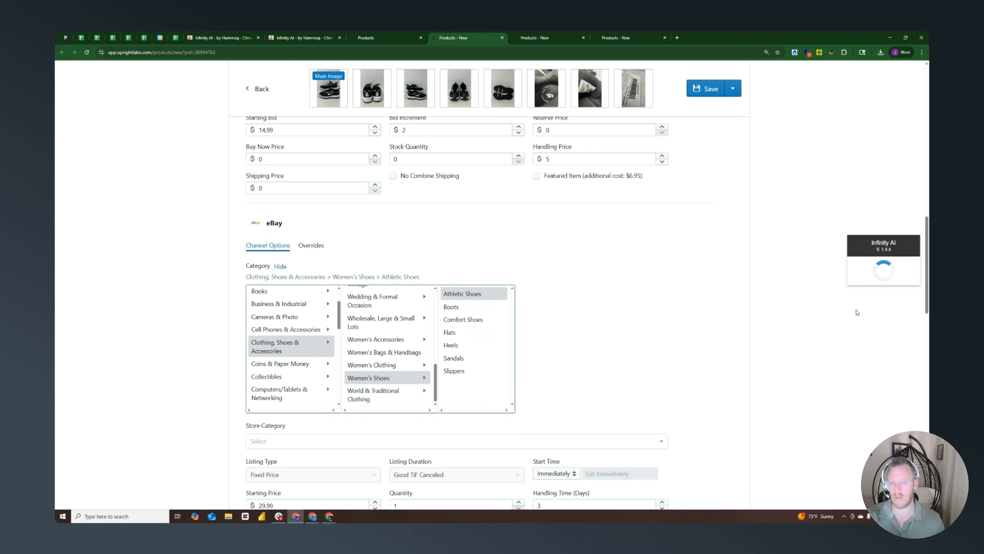
Expand the optional eBay specifics and look over the sneaker form from product details to the listing description
scroll(807, 315, "up", 1)
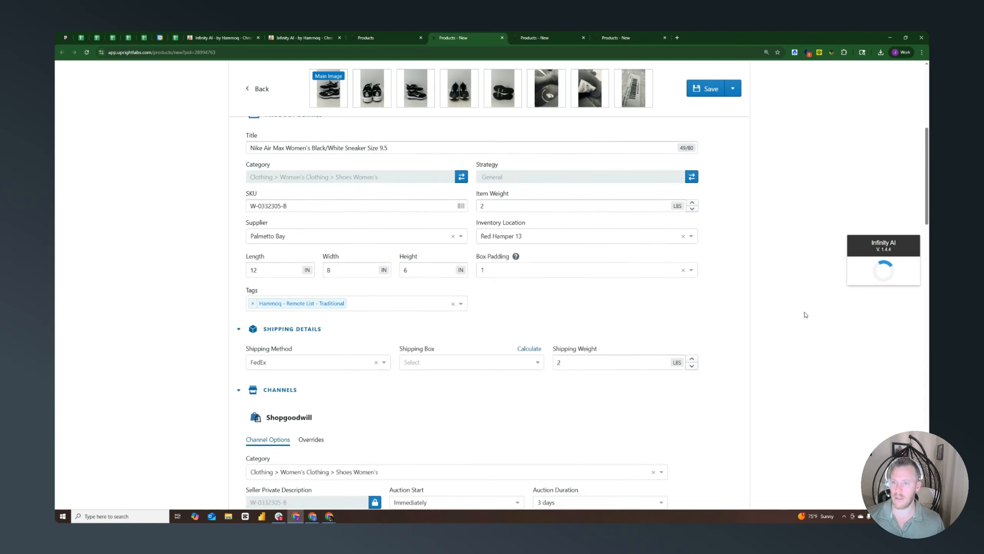
scroll(395, 296, "down", 10)
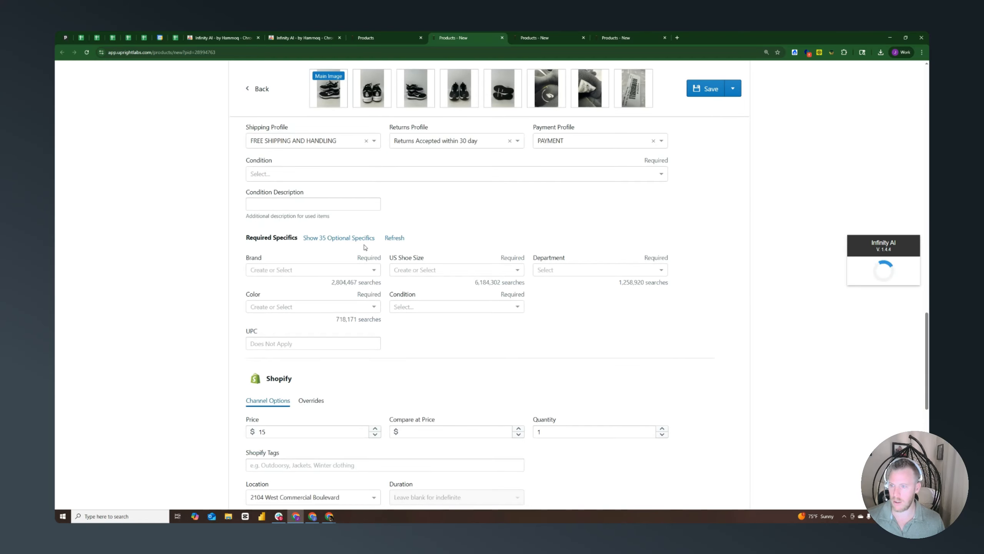
left_click(338, 238)
scroll(443, 278, "down", 15)
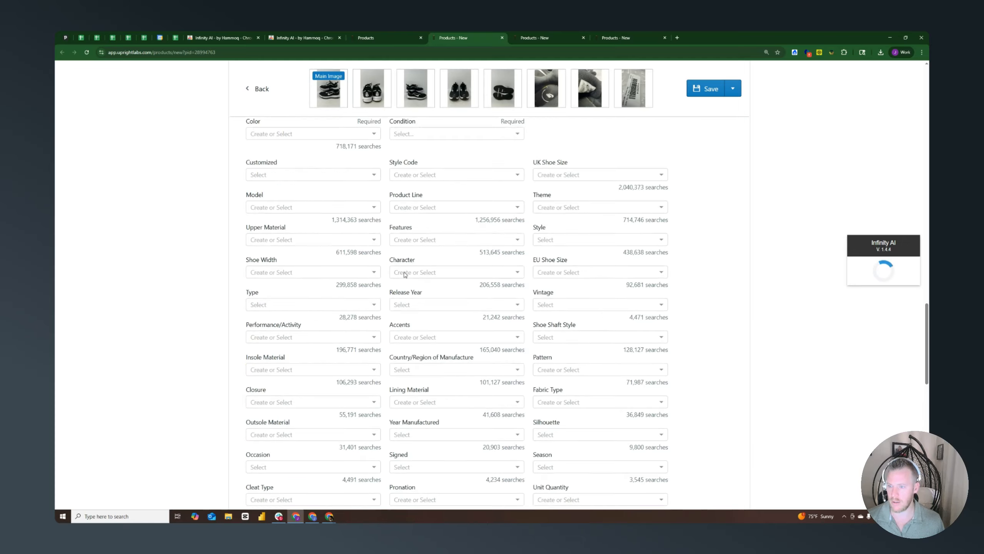
scroll(301, 312, "down", 3)
scroll(310, 330, "up", 3)
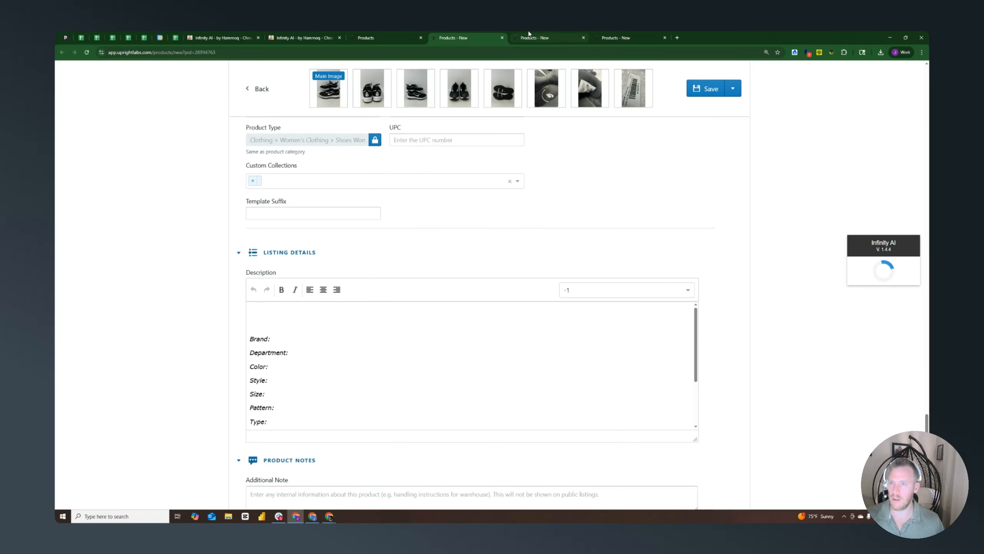
Assign the PS 4 video game set to the Sony Playstation 4 category with the General listing strategy and continue to its product form
left_click(529, 34)
left_click(283, 388)
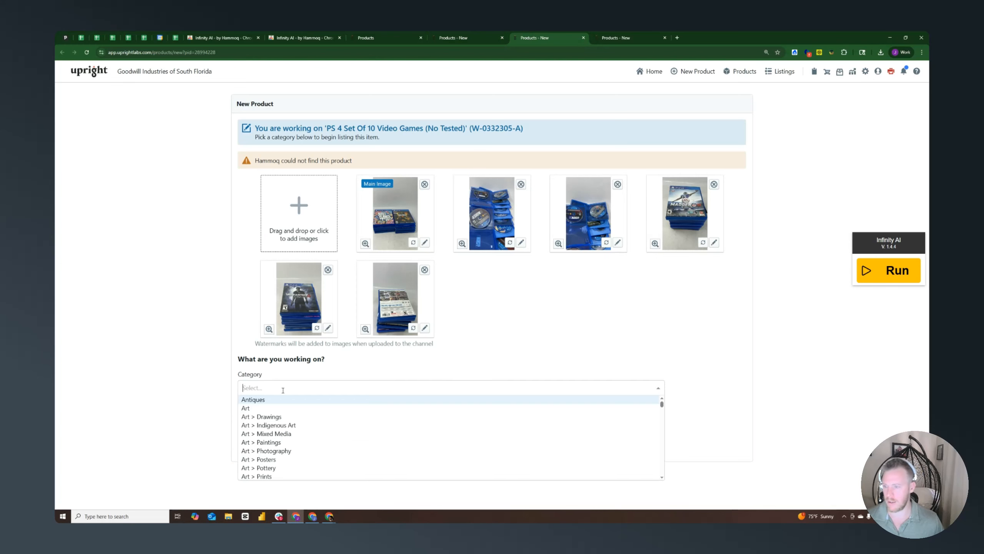
type("playsta")
left_click(345, 424)
left_click(286, 421)
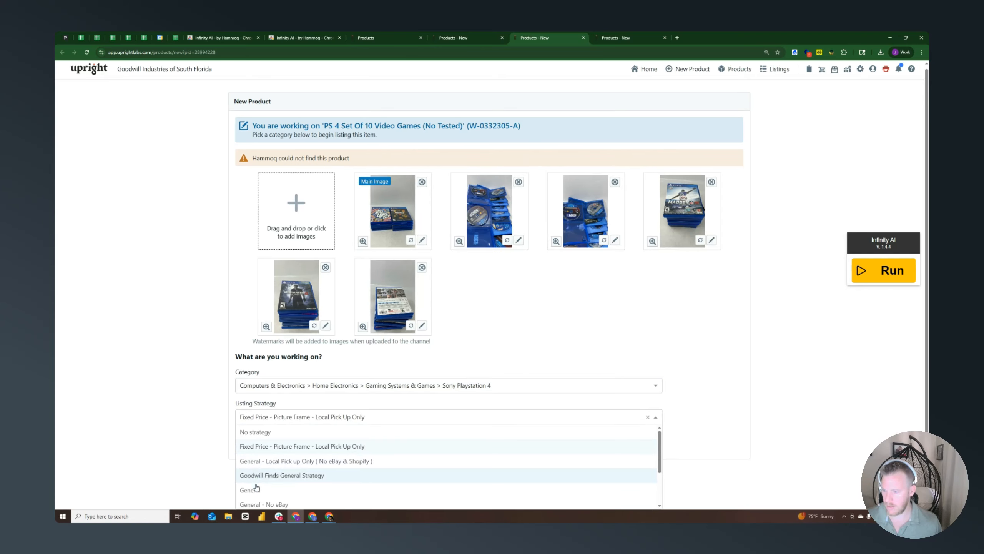
left_click(271, 481)
left_click(248, 441)
Set the game set's eBay category to Video Games & Consoles > Video Games and run Infinity AI
scroll(250, 447, "down", 20)
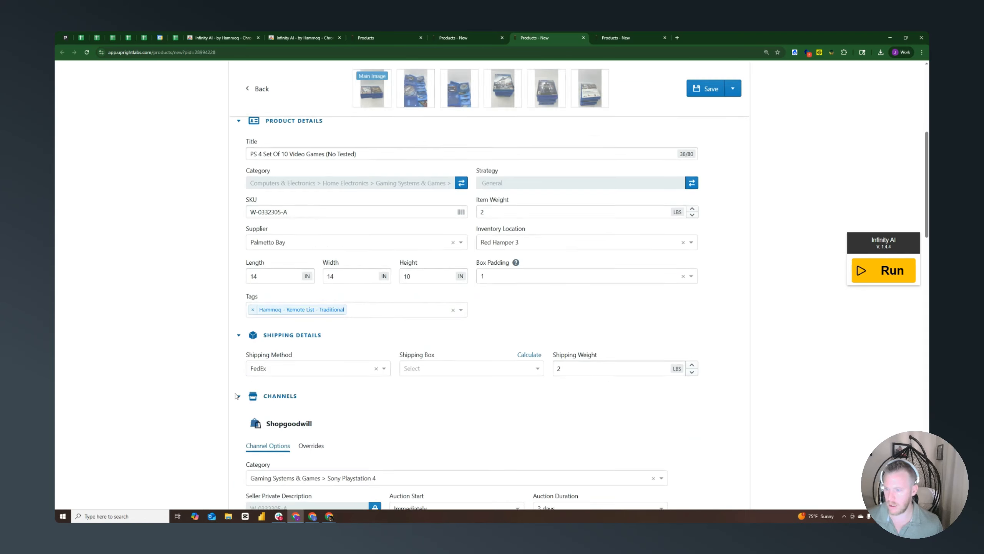
left_click(284, 308)
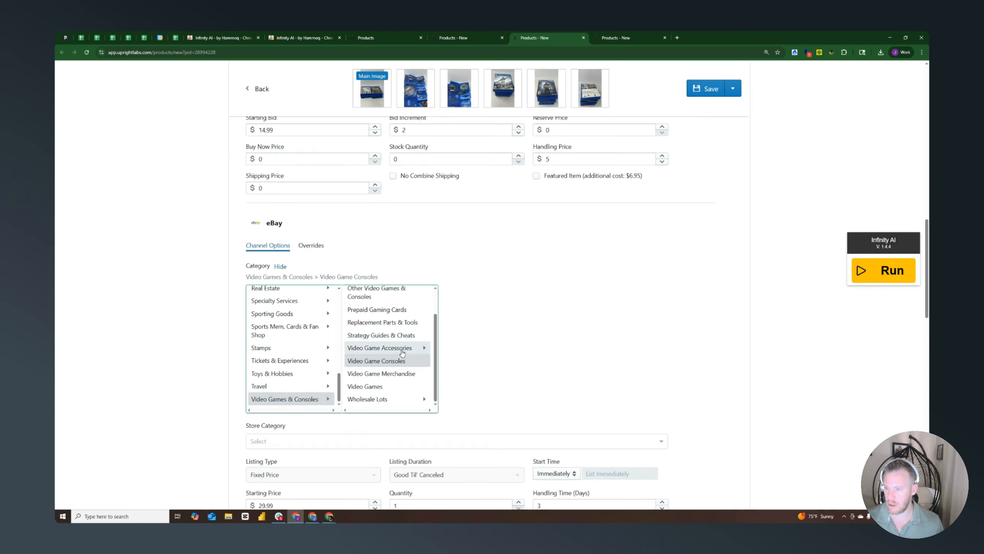
left_click(381, 386)
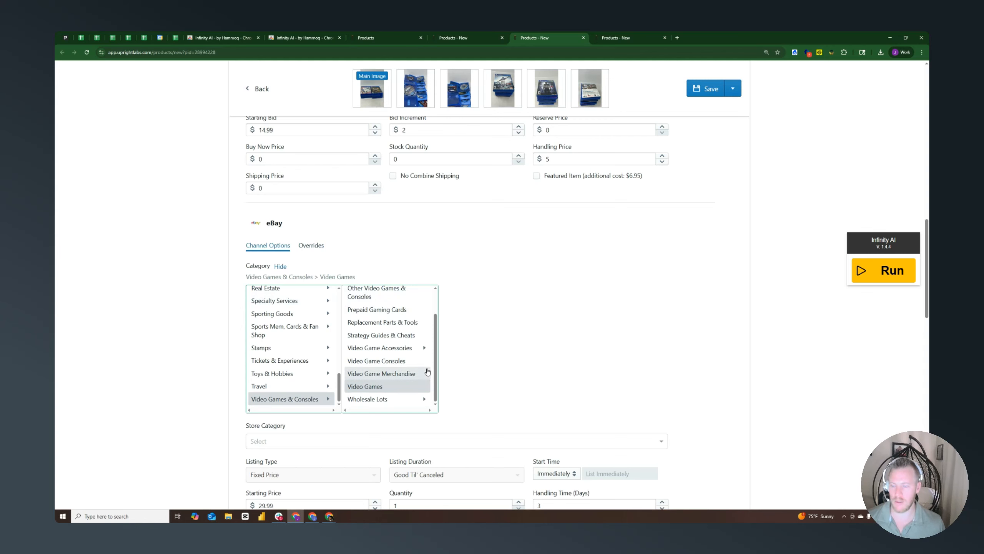
left_click(871, 274)
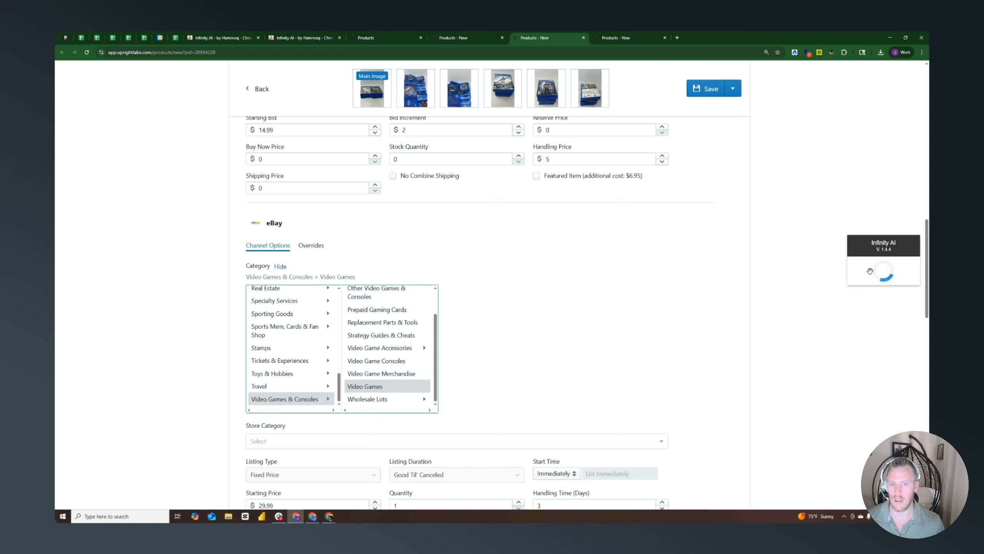
Assign the Mercedes Benz watch to Jewelry & Gemstones > Watches > Men's Watches with the General strategy, continue, and run Infinity AI on its attributes
left_click(629, 36)
left_click(313, 386)
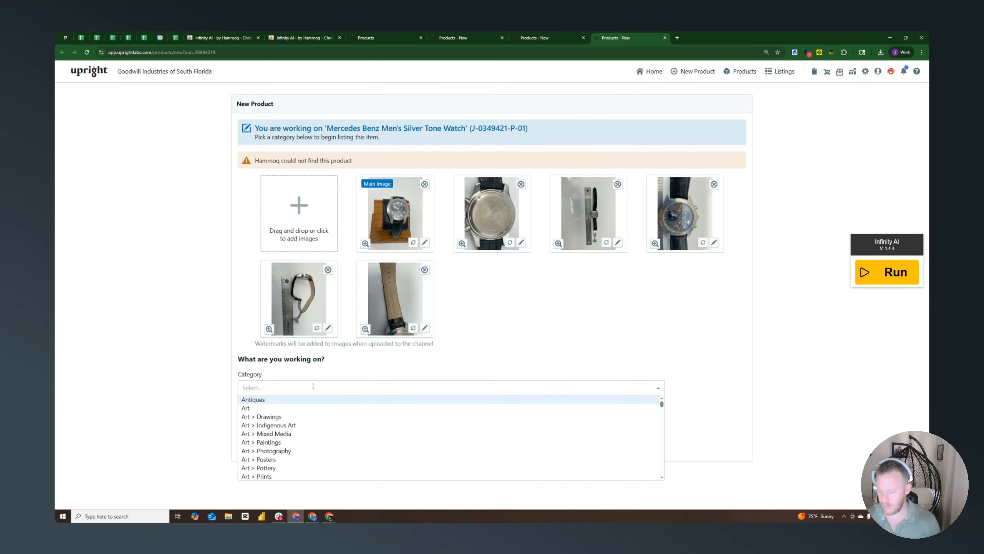
type("watch men")
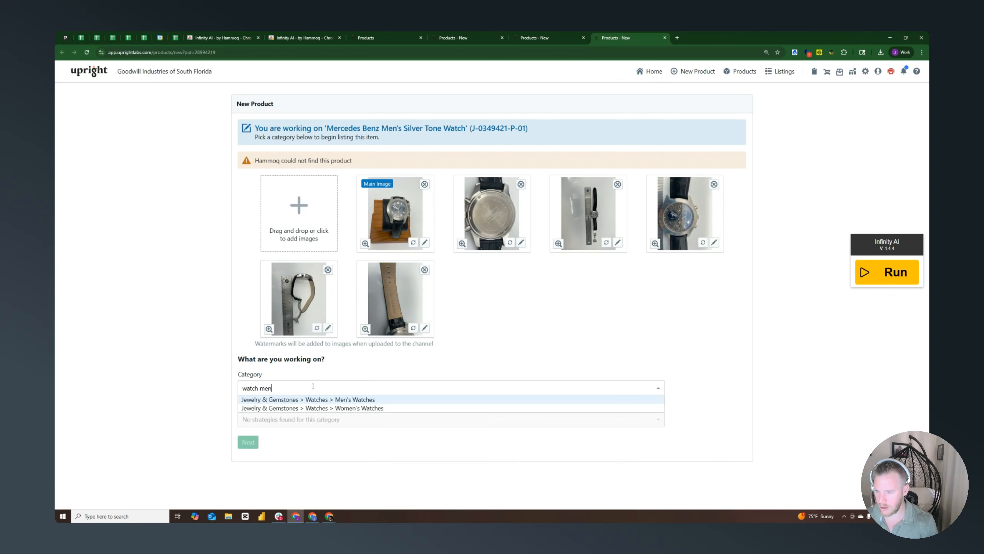
left_click(314, 400)
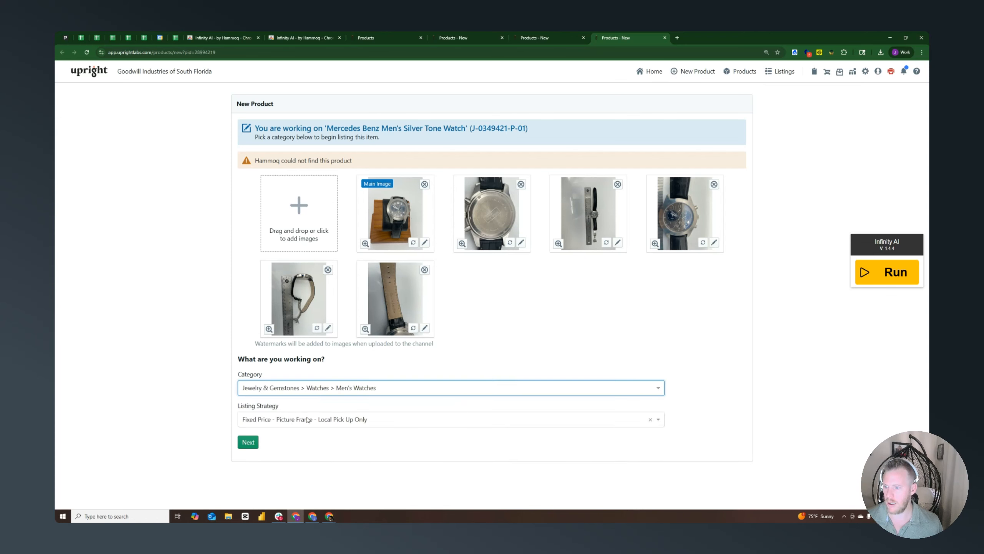
left_click(308, 418)
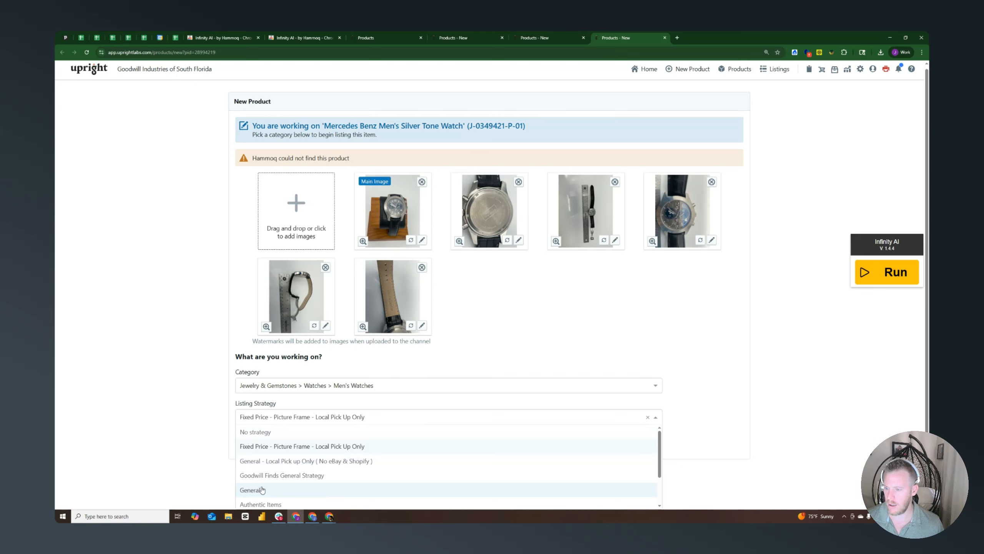
left_click(306, 461)
left_click(247, 444)
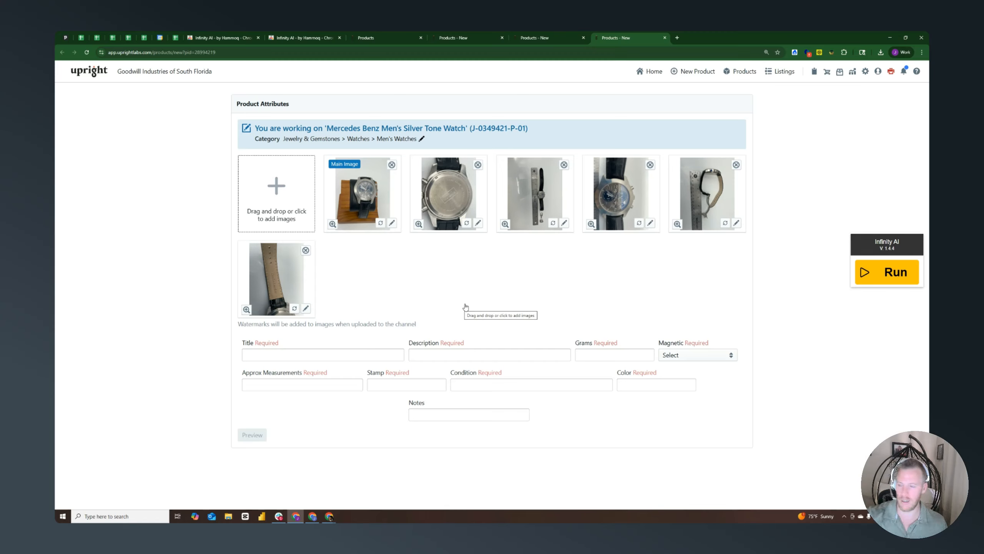
left_click(893, 280)
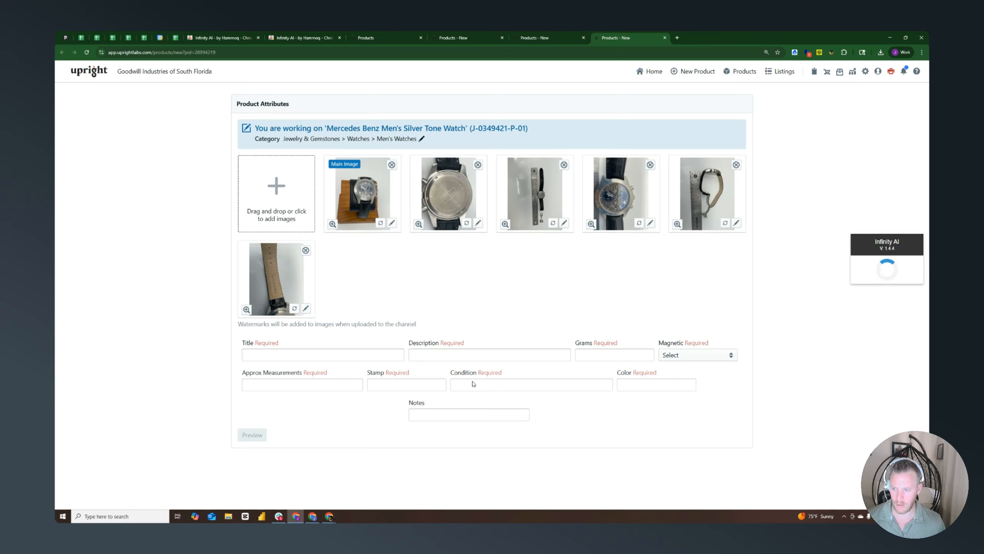
Return to the Nike Air Max listing and remove the blank line at the start of its generated description
left_click(468, 36)
scroll(558, 264, "down", 10)
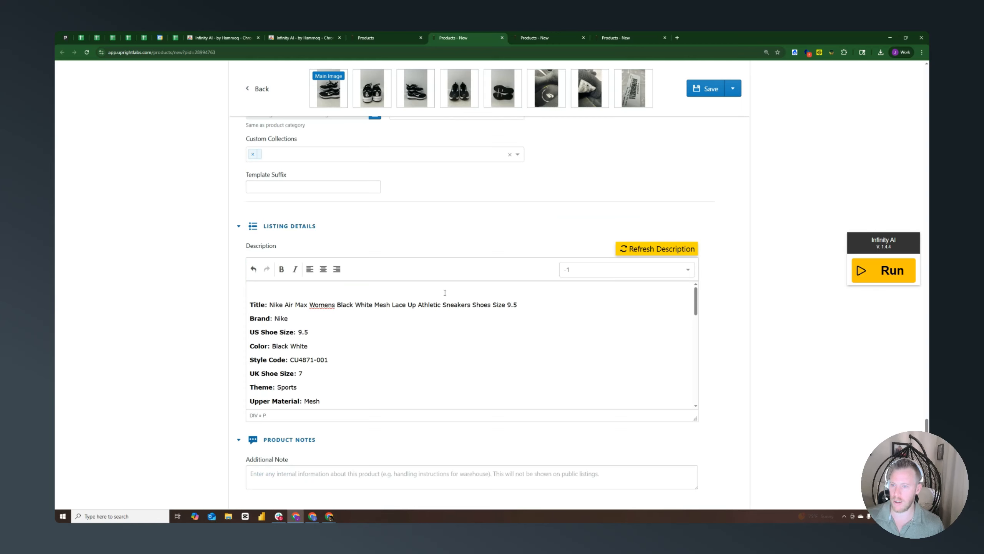
key("Delete")
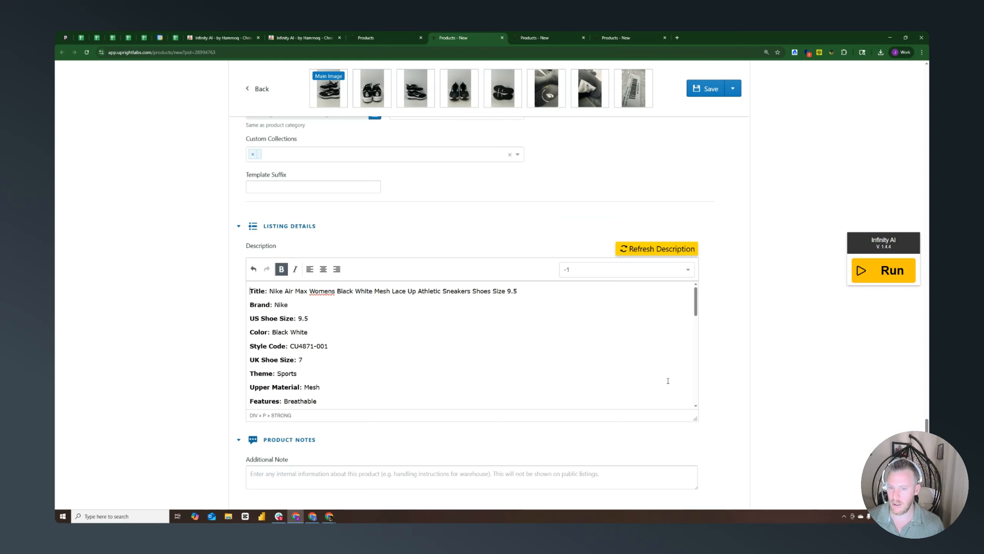
Enlarge the sneaker's description editor vertically so more of the generated attribute list fits in it
left_click_drag(694, 418, 697, 515)
scroll(706, 421, "down", 3)
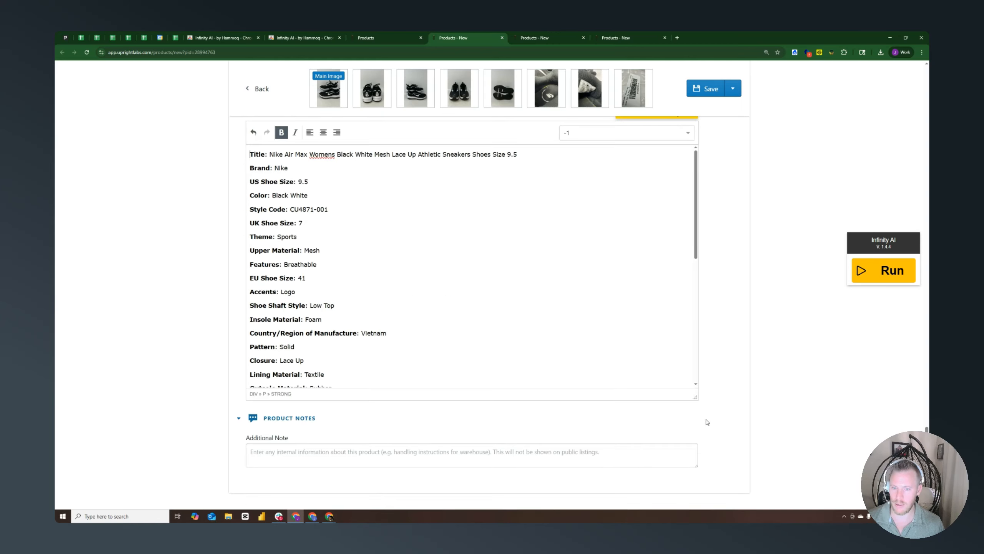
left_click_drag(695, 396, 696, 479)
scroll(695, 479, "down", 2)
left_click_drag(696, 394, 705, 463)
Browse the sneaker's enlarged photos through to the size label and close the image viewer
scroll(721, 388, "up", 2)
scroll(548, 361, "up", 1)
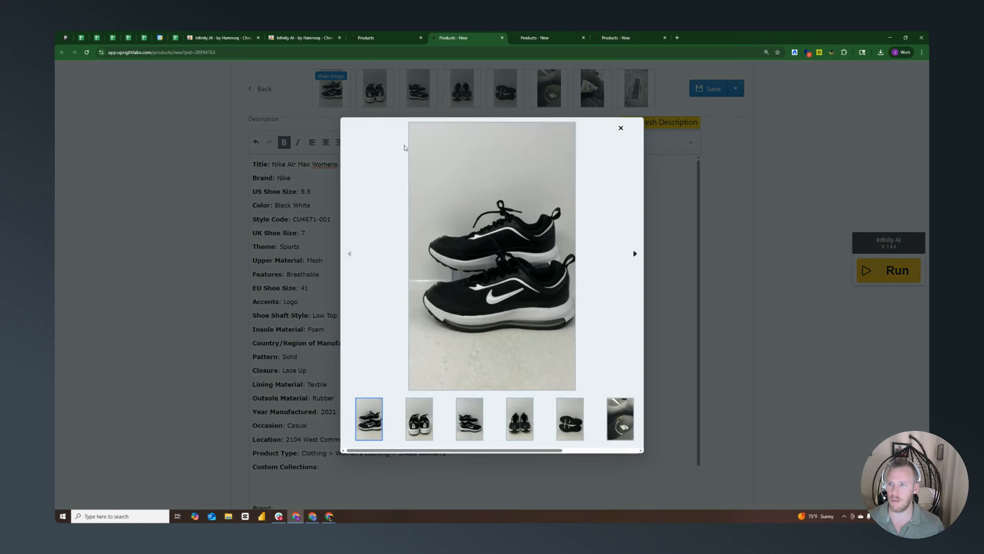
left_click(631, 252)
left_click(632, 254)
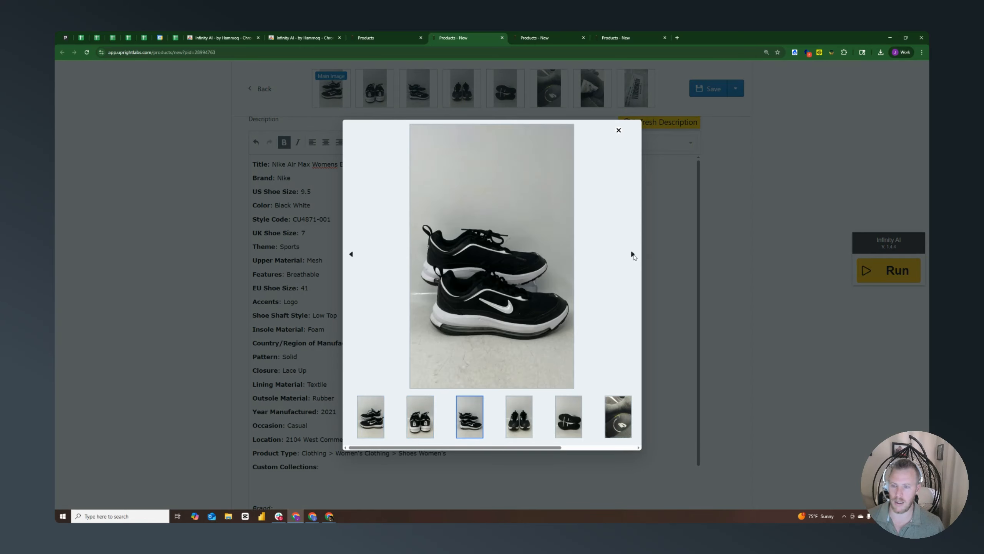
left_click(632, 255)
left_click(632, 255)
left_click(633, 255)
left_click(633, 255)
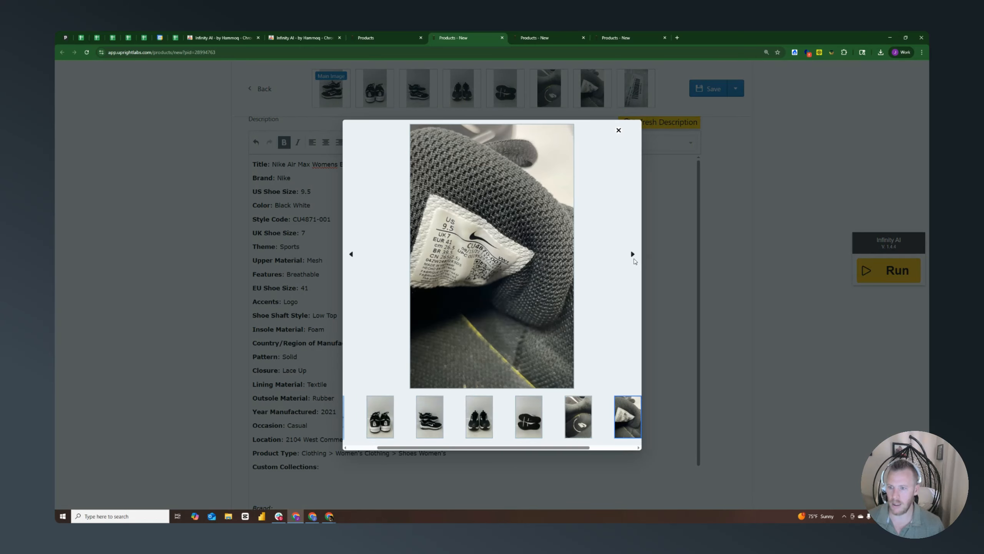
left_click(632, 255)
left_click(619, 130)
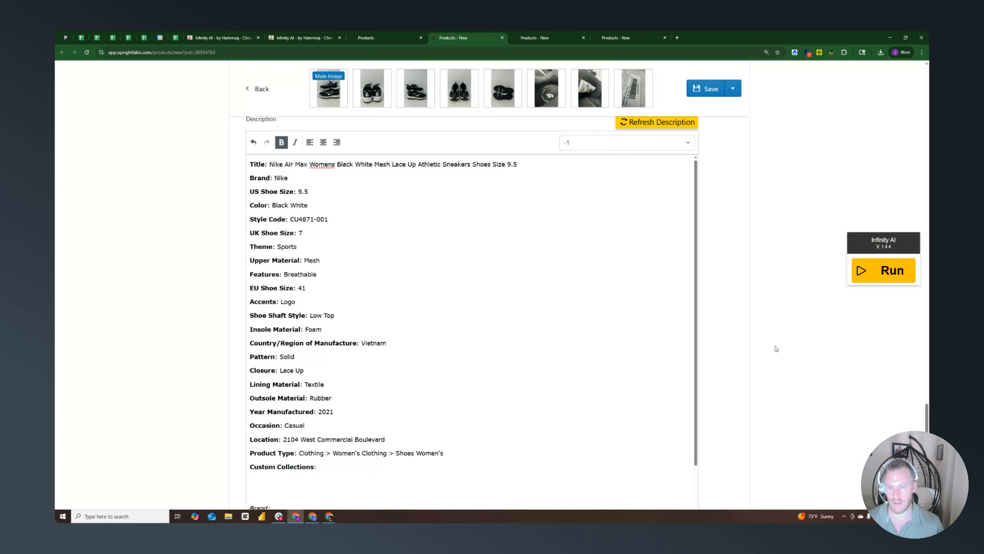
Review the sneaker form back up to the generated title and highlight "Mesh Lace Up" in it
scroll(773, 349, "down", 4)
scroll(767, 353, "up", 4)
scroll(750, 251, "up", 15)
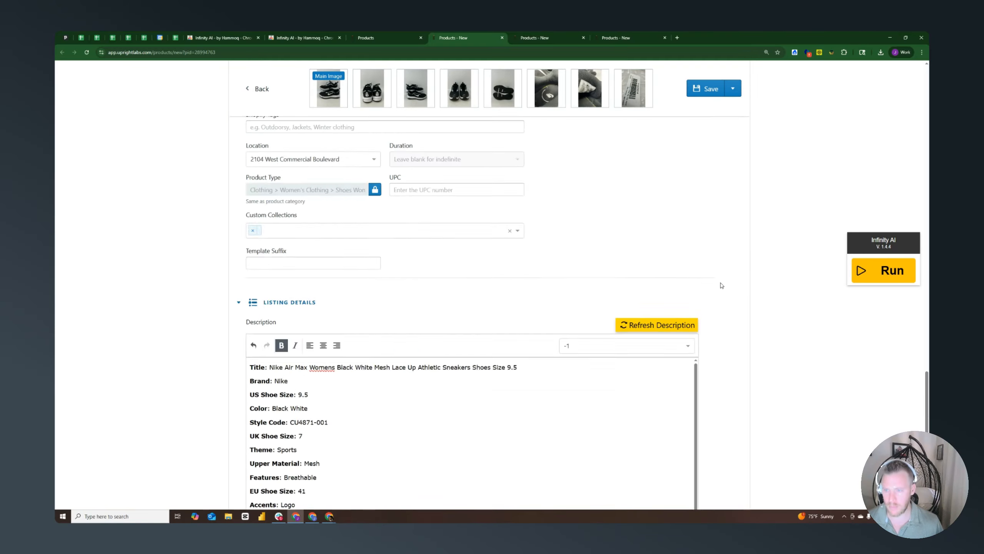
scroll(719, 280, "up", 15)
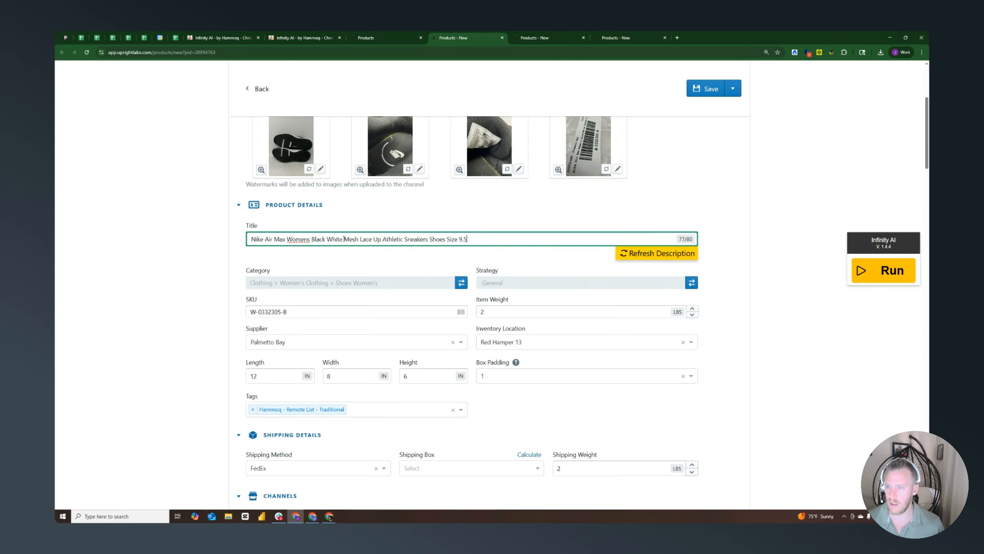
left_click_drag(346, 240, 384, 240)
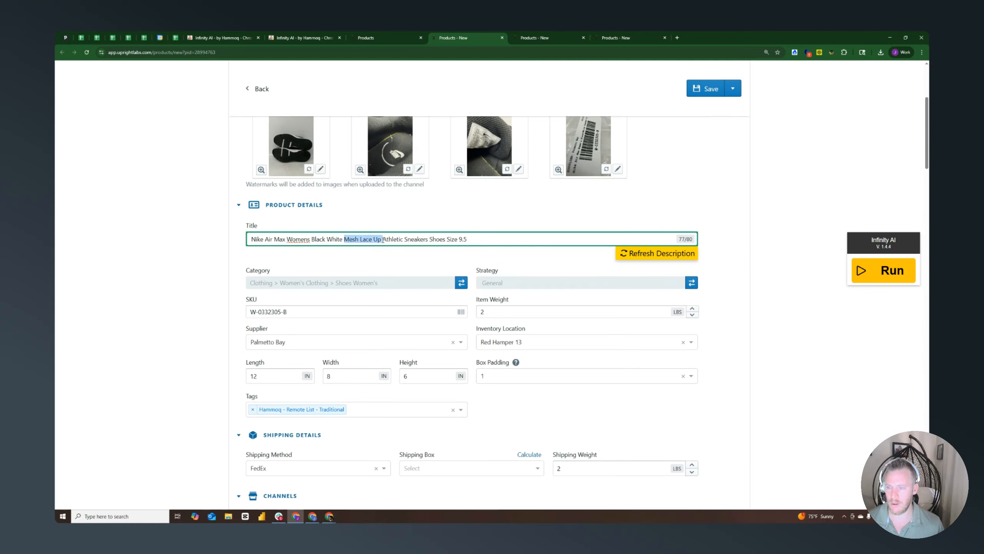
Remove "Mesh Lace Up" from the sneaker's title and refresh its description, clearing the blank first line
key("BackSpace")
scroll(690, 291, "down", 15)
scroll(690, 292, "down", 6)
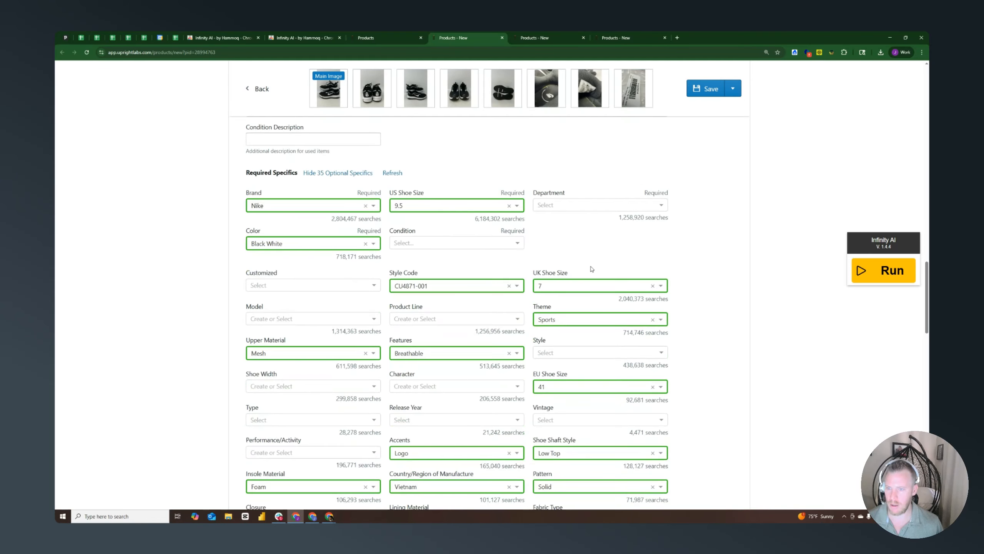
scroll(585, 268, "down", 3)
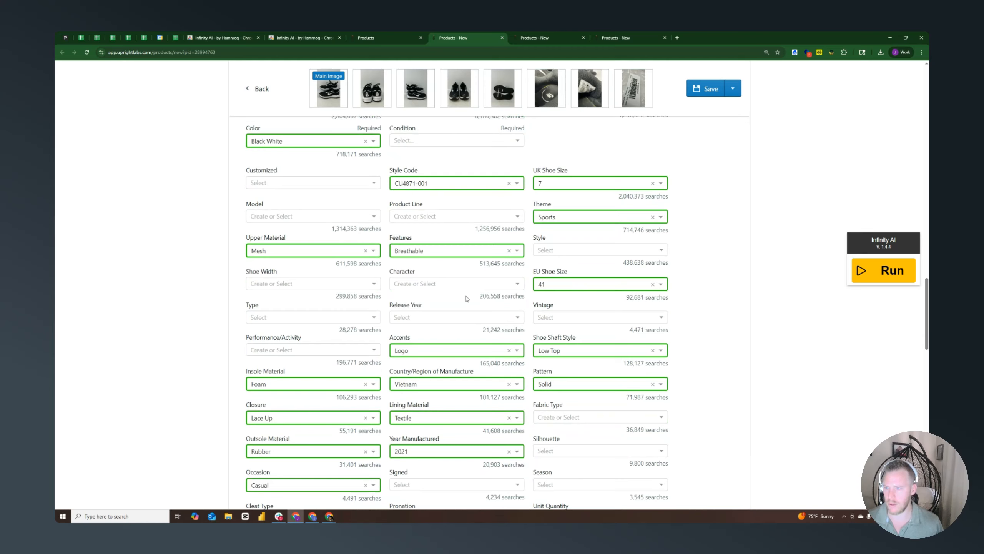
scroll(488, 282, "down", 9)
scroll(489, 283, "down", 5)
left_click(663, 258)
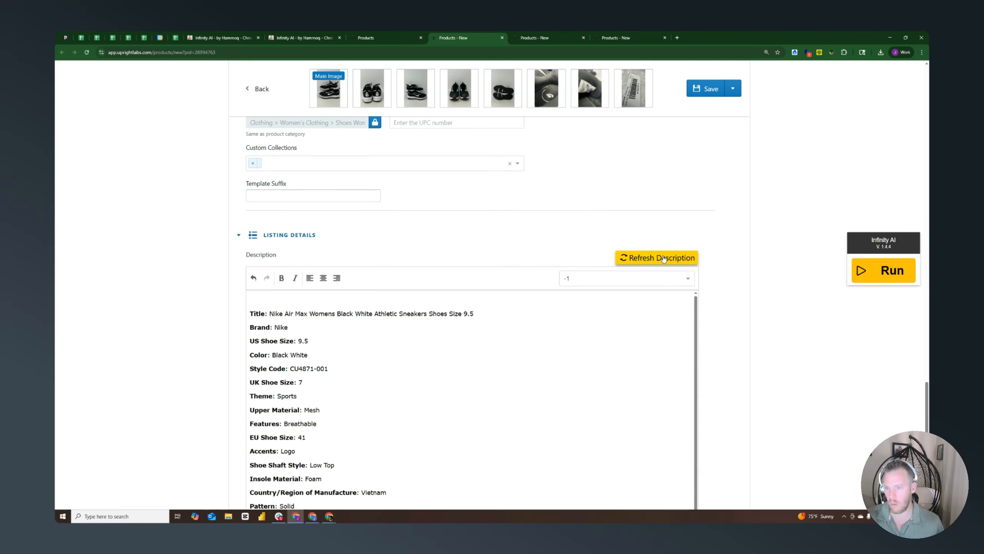
key("Delete")
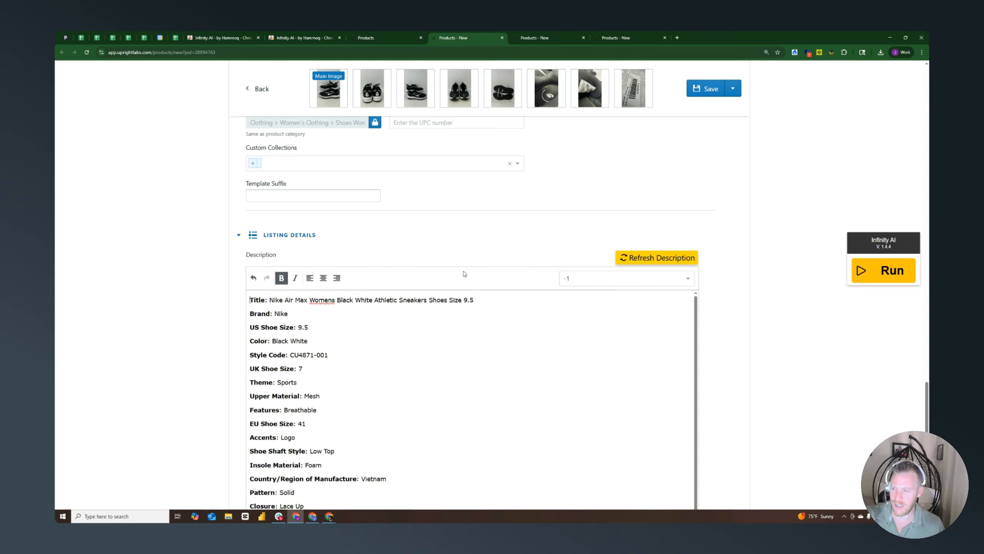
scroll(383, 298, "down", 2)
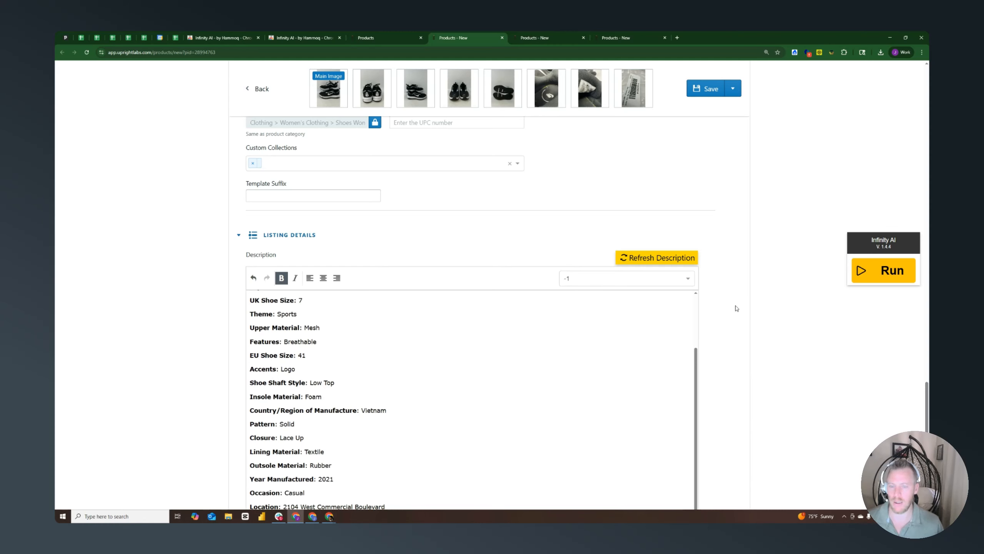
Switch to the PlayStation 4 games listing, remove the blank line at the start of its description and review the item specifics
left_click(541, 34)
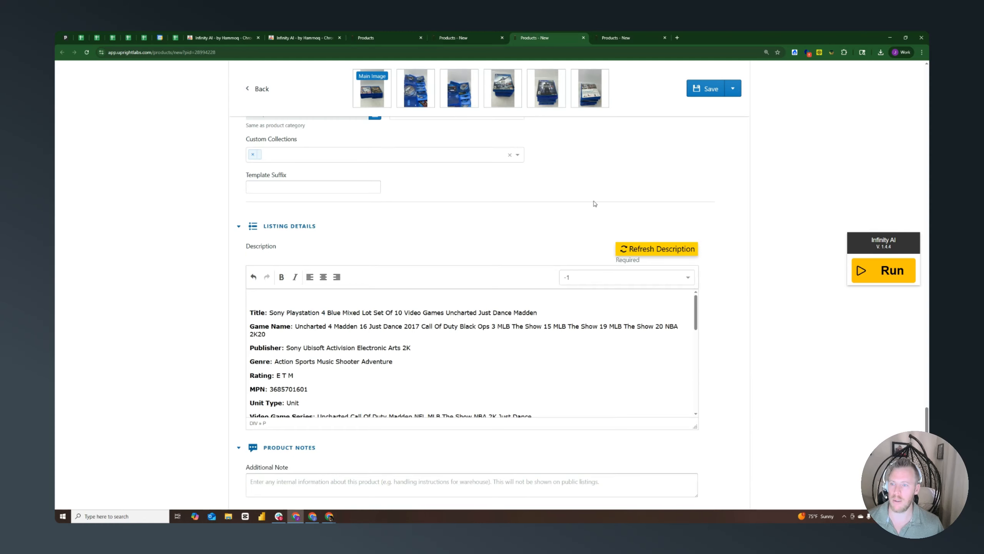
scroll(335, 302, "down", 1)
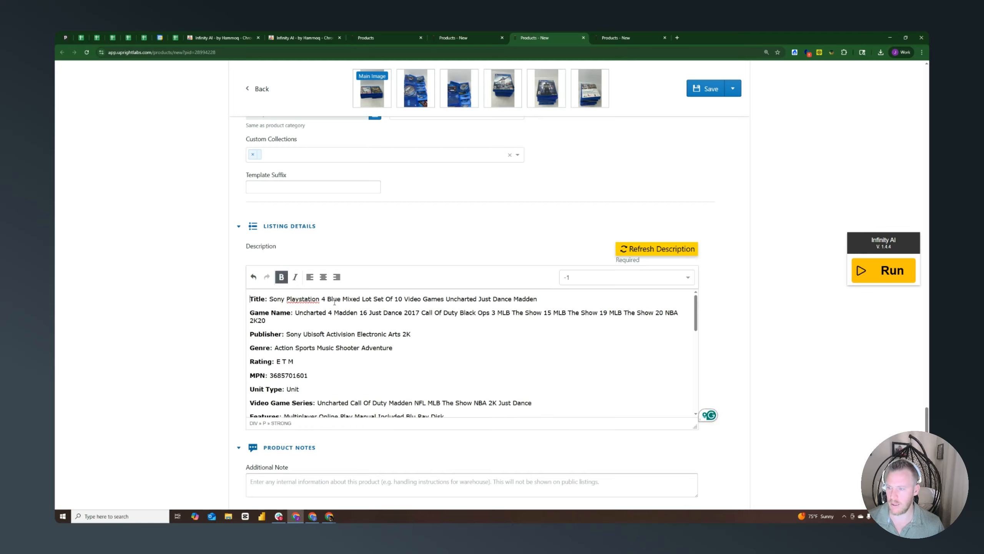
scroll(535, 168, "up", 10)
scroll(535, 168, "up", 10)
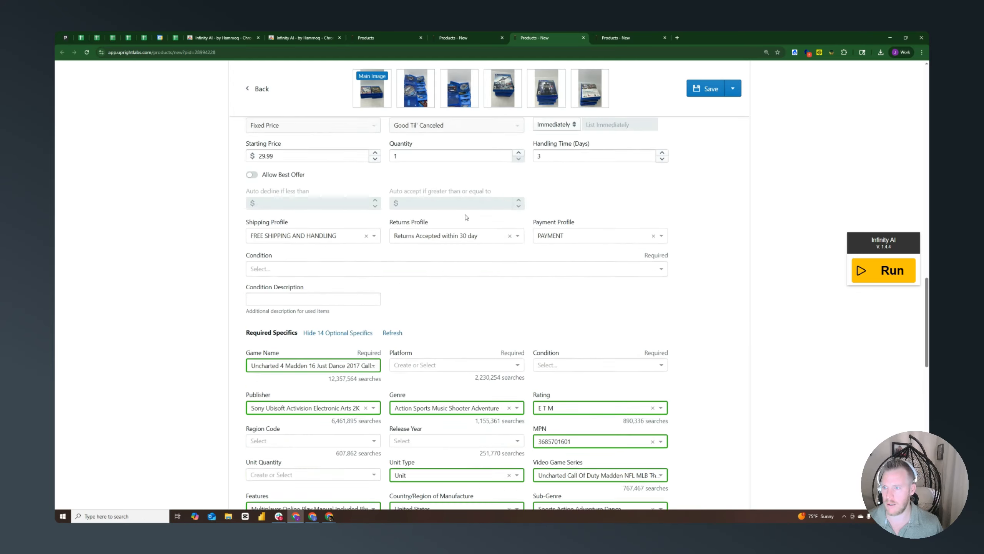
scroll(464, 242, "down", 7)
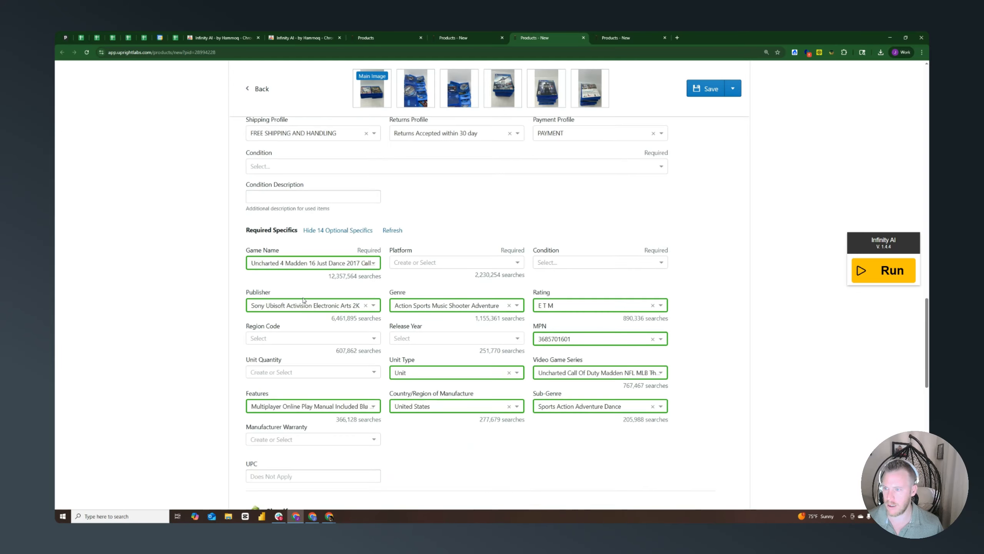
scroll(439, 287, "up", 15)
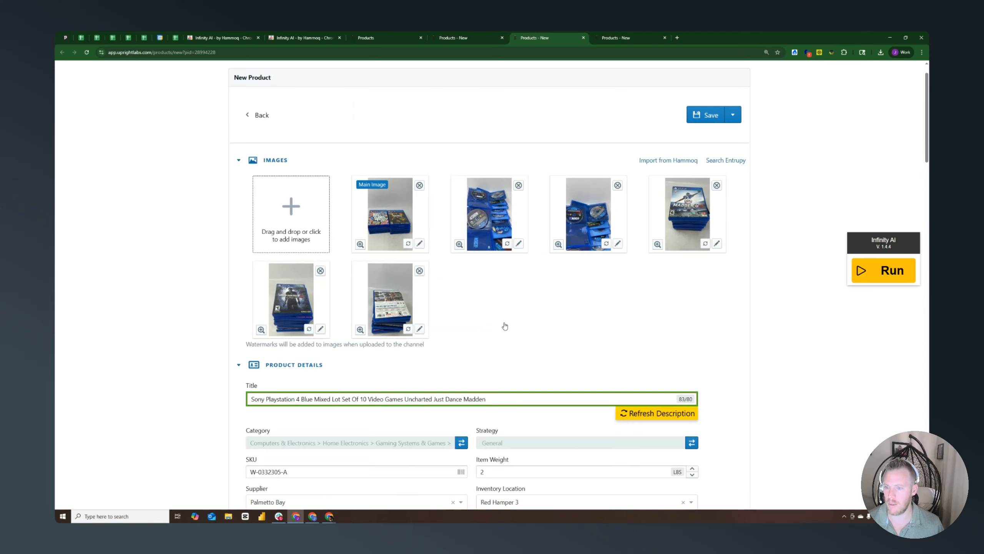
Shorten the PlayStation 4 games title by removing "Just Dance" from it
scroll(504, 326, "down", 2)
left_click_drag(682, 331, 689, 330)
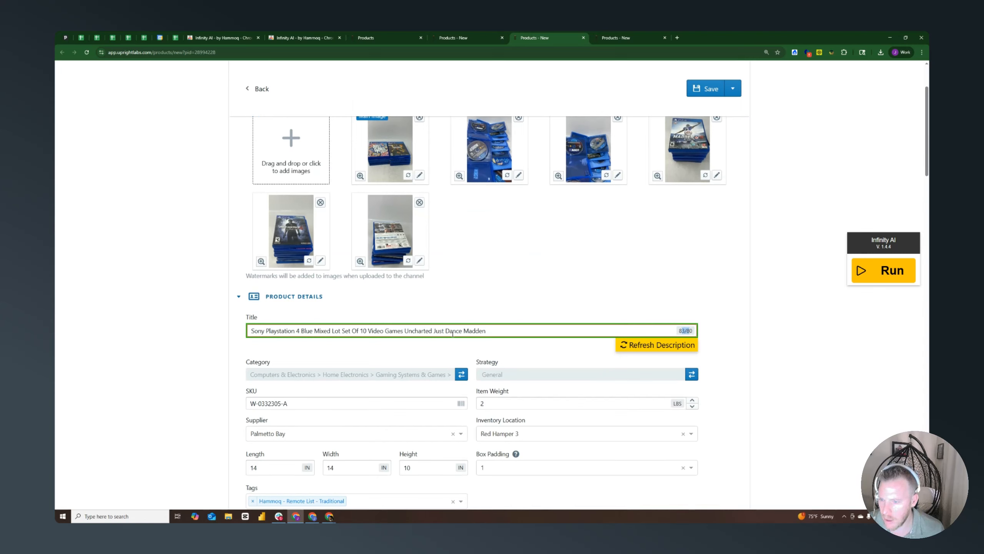
left_click_drag(435, 331, 459, 332)
key("BackSpace")
key("BackSpace")
left_click(564, 293)
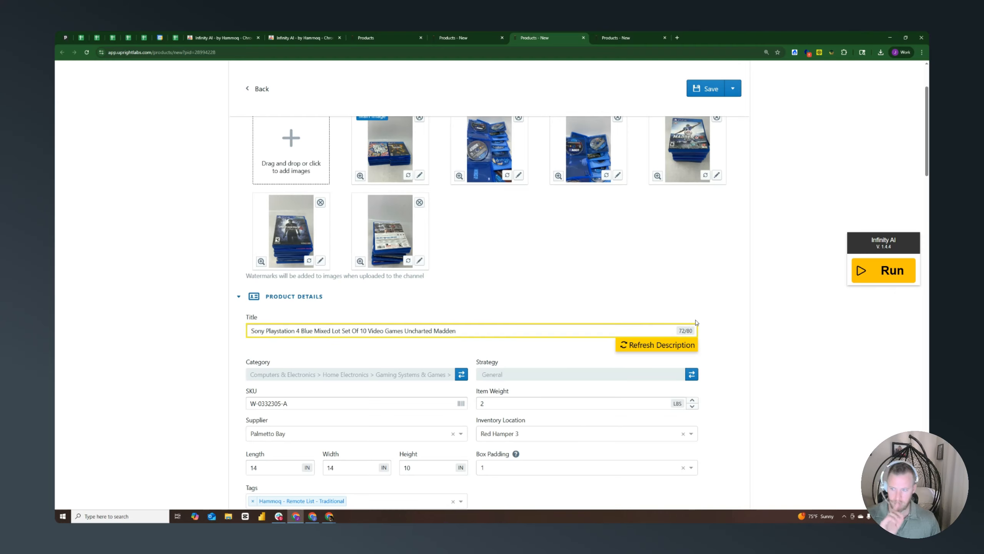
Refresh the PlayStation 4 games description from the shortened title and remove its blank first line
scroll(696, 323, "down", 20)
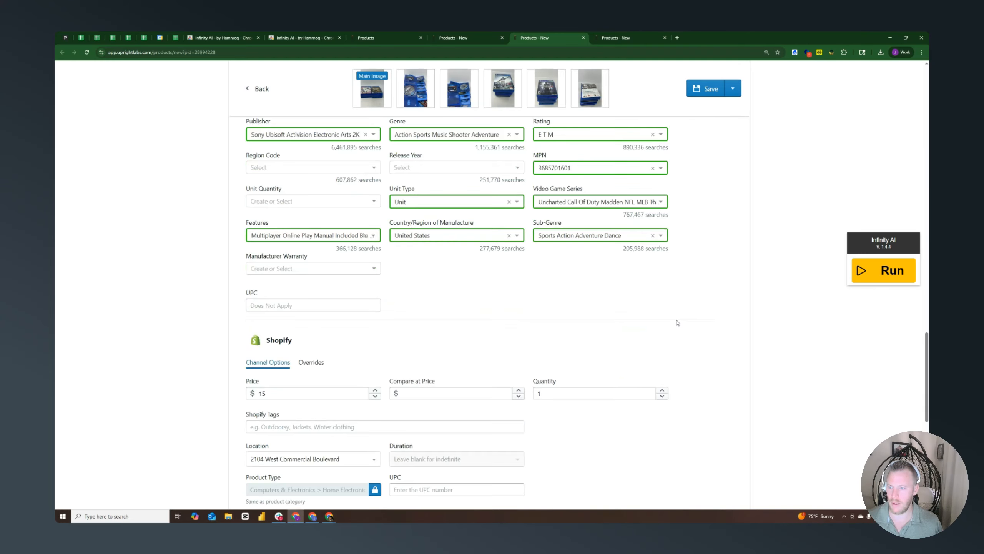
scroll(493, 301, "down", 10)
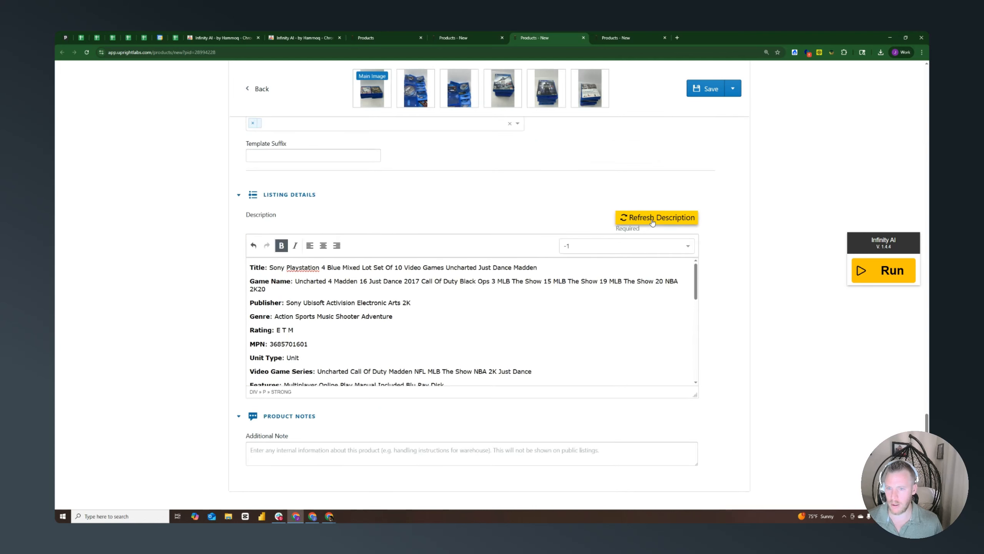
left_click(652, 220)
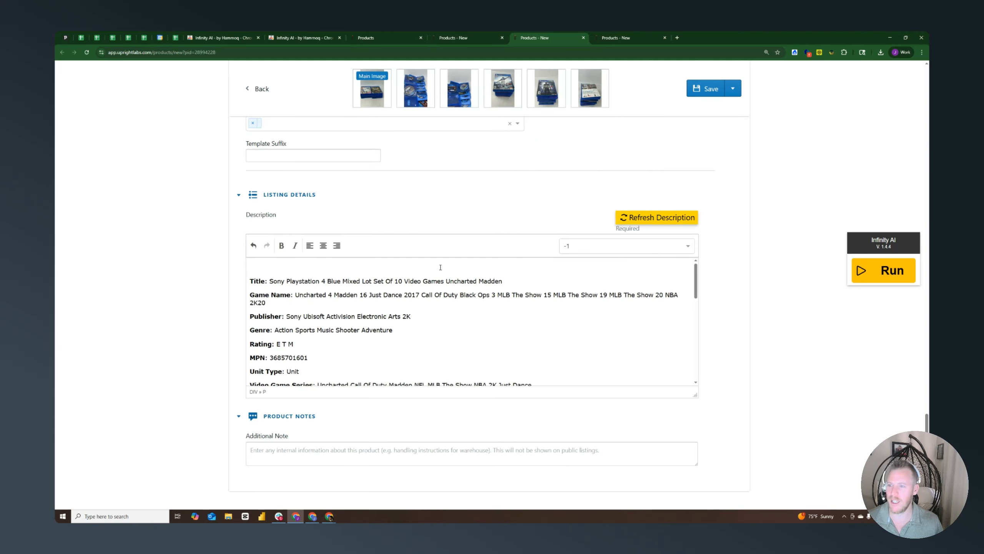
key("Delete")
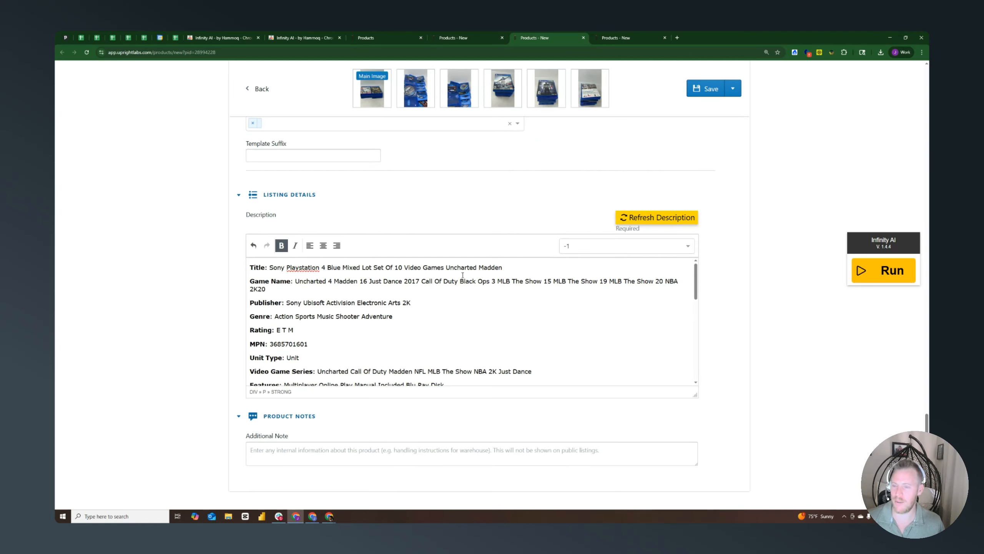
scroll(441, 292, "down", 6)
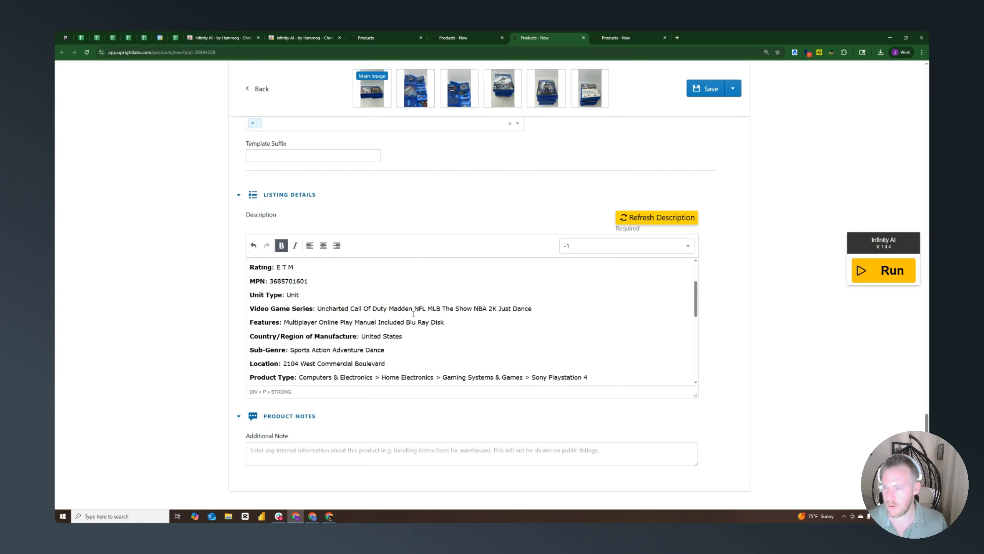
scroll(415, 313, "down", 4)
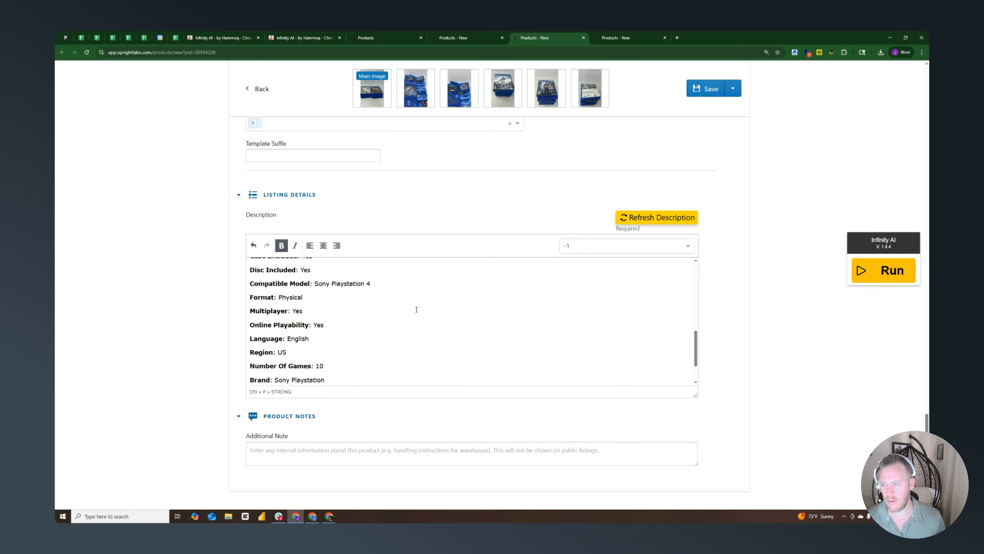
Switch to the Mercedes Benz watch listing, set Grams to 6 and Magnetic to NO, and preview the product
left_click(616, 38)
left_click(627, 355)
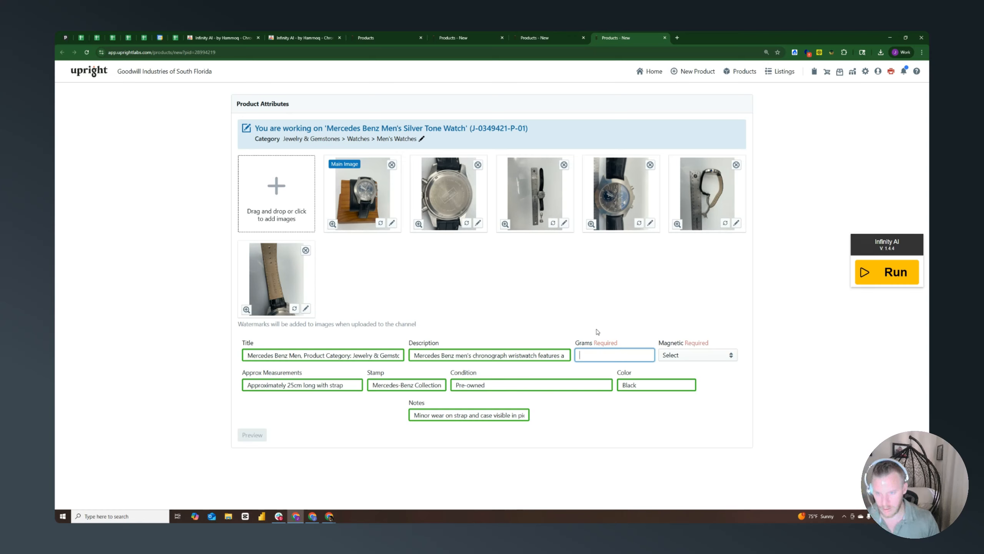
type("6")
left_click(678, 355)
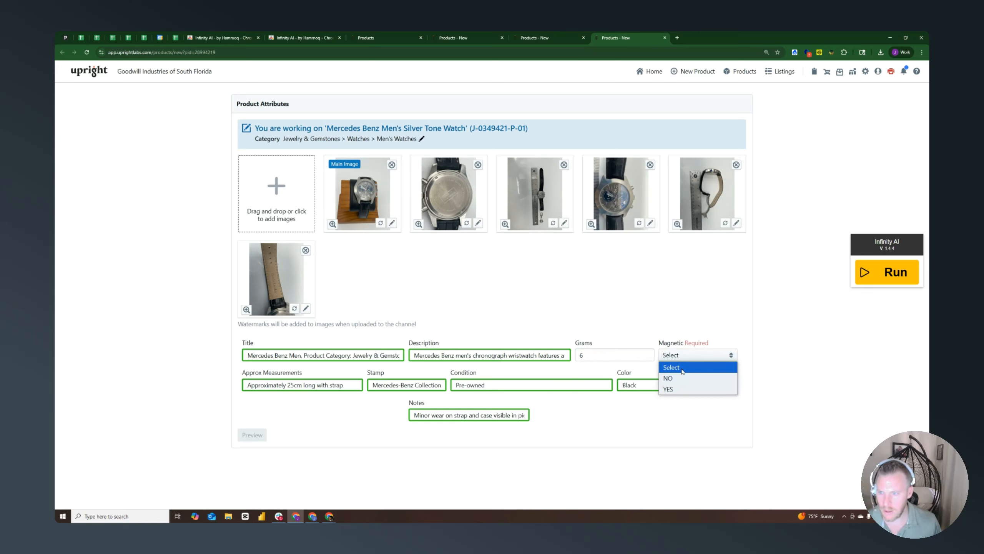
left_click(674, 378)
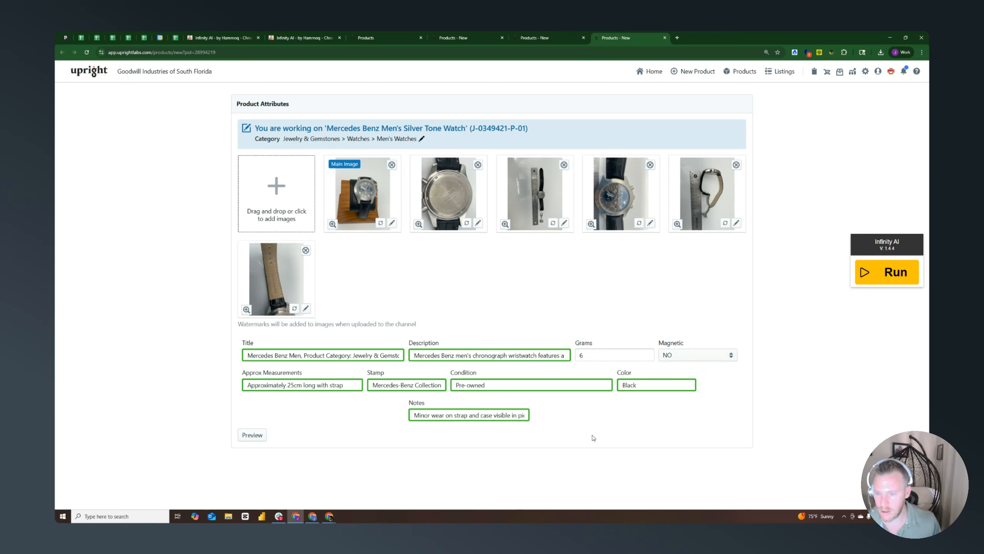
left_click(252, 434)
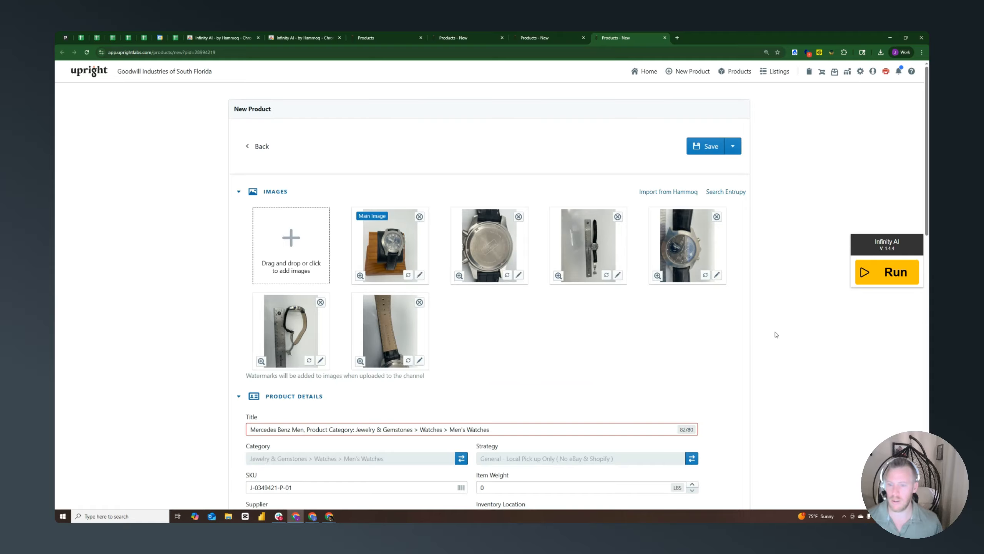
Run Infinity AI on the watch's product form and review its existing description down to the notes and testing statement
scroll(769, 326, "down", 6)
scroll(755, 331, "down", 10)
scroll(755, 331, "up", 2)
left_click(888, 276)
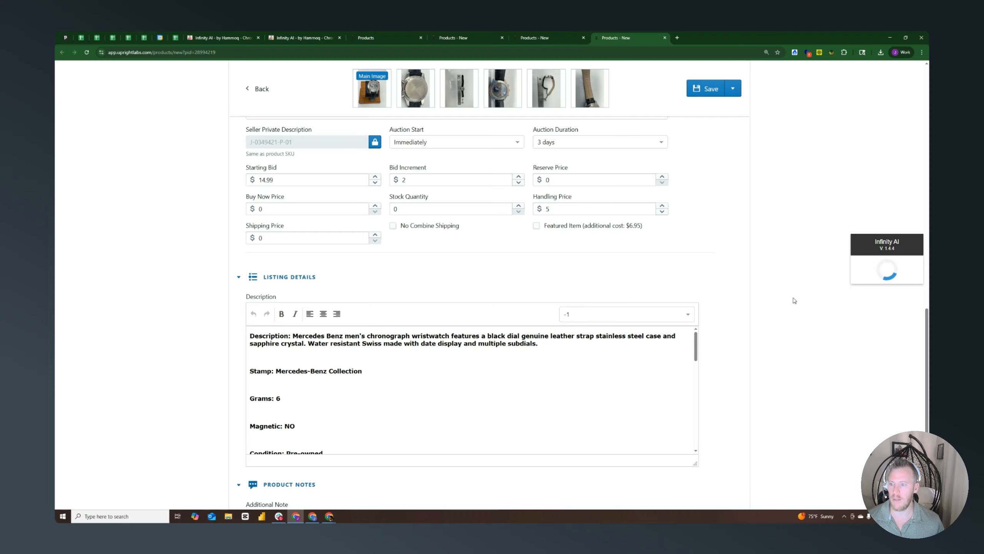
scroll(615, 367, "down", 10)
scroll(597, 372, "up", 10)
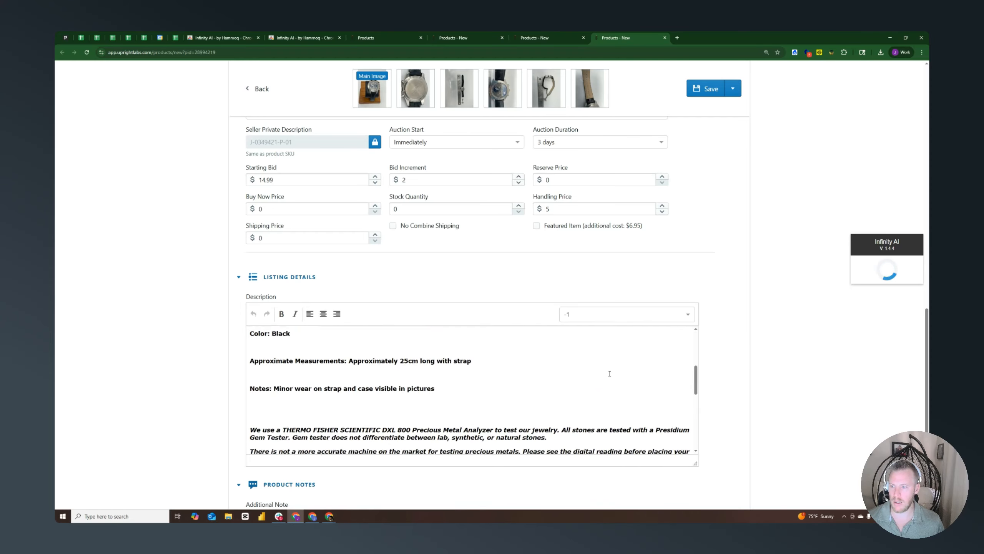
scroll(723, 402, "up", 10)
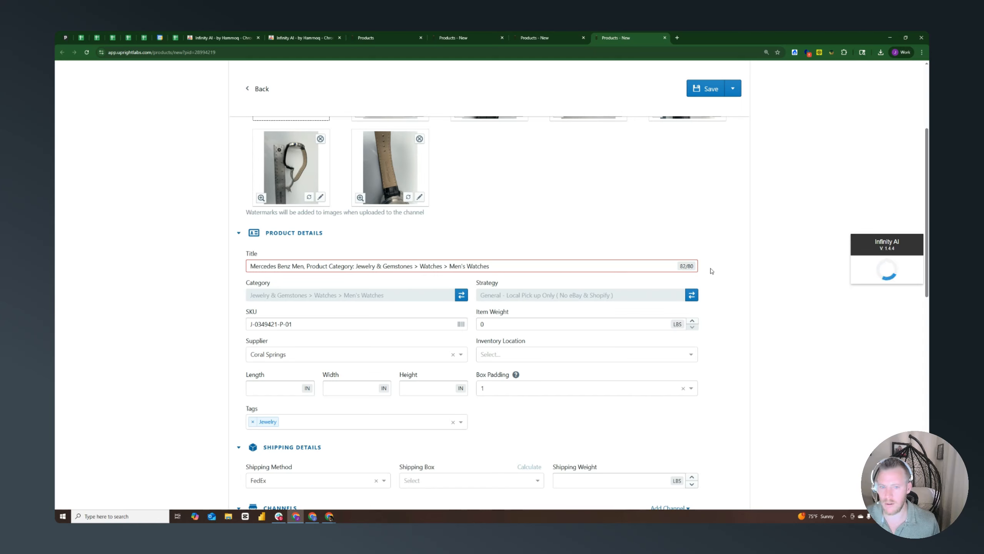
Highlight the category text in the watch's title and remove the blank line at the start of its generated description
left_click_drag(495, 267, 330, 268)
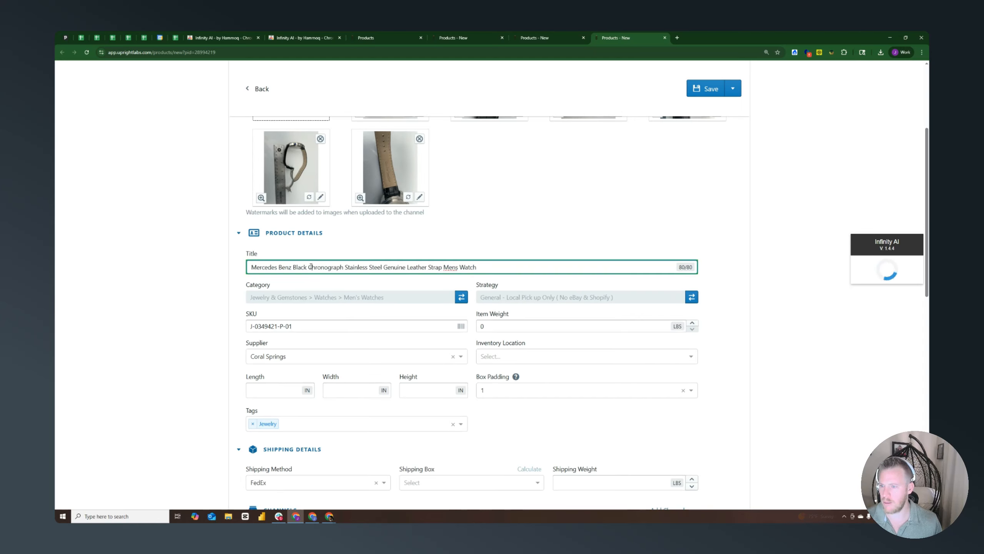
key("Delete")
scroll(427, 292, "up", 11)
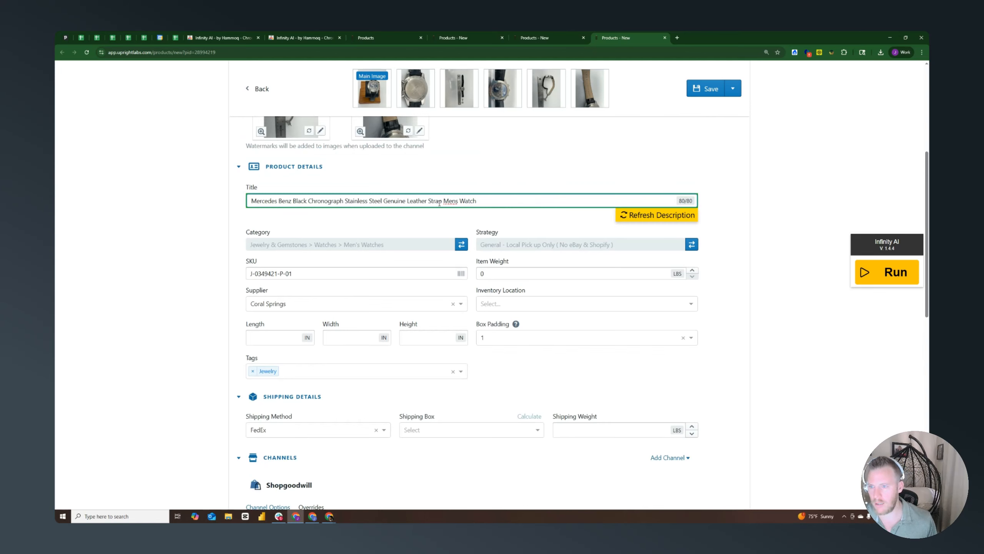
Check the watch's generated title and its length, width and height fields in the product details
scroll(439, 203, "down", 1)
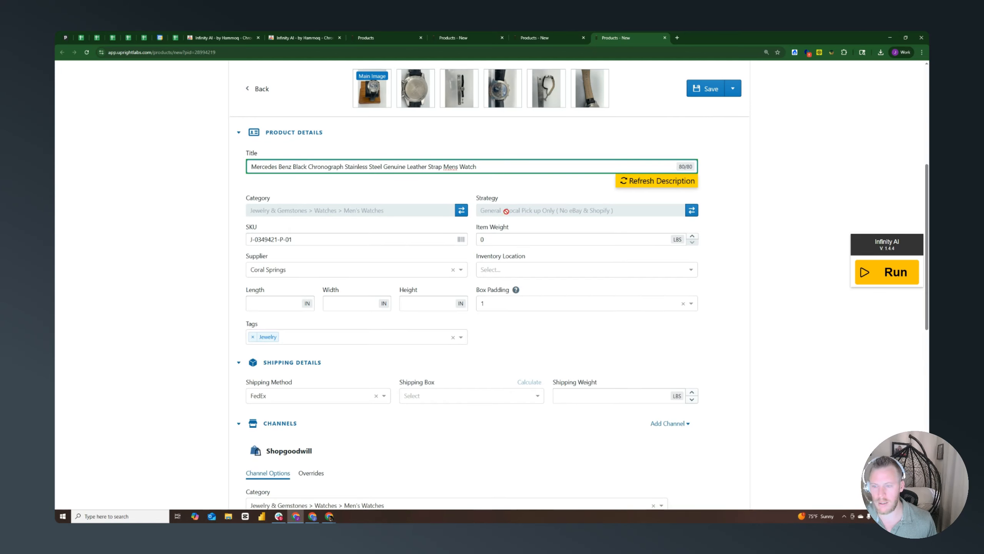
scroll(375, 258, "down", 1)
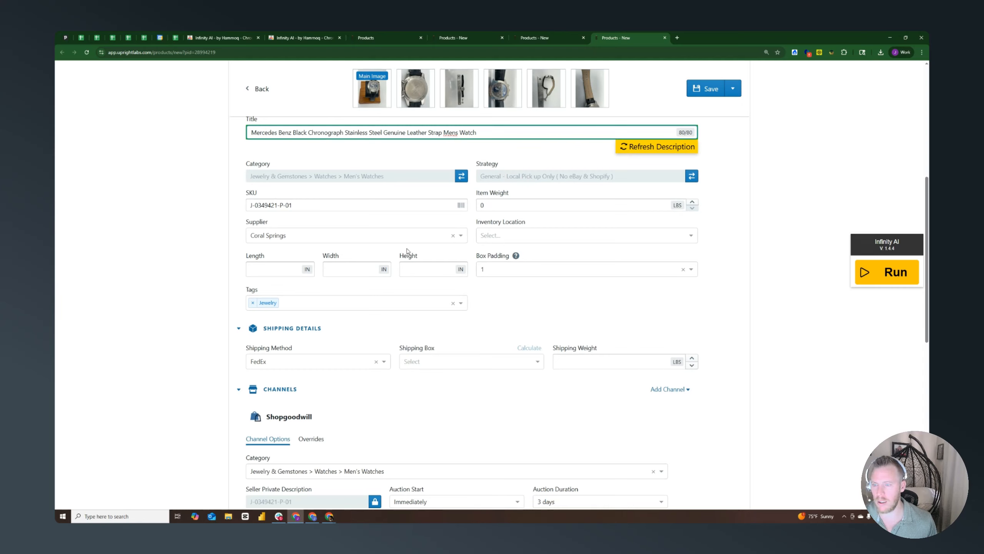
left_click(267, 270)
left_click(350, 269)
left_click(415, 272)
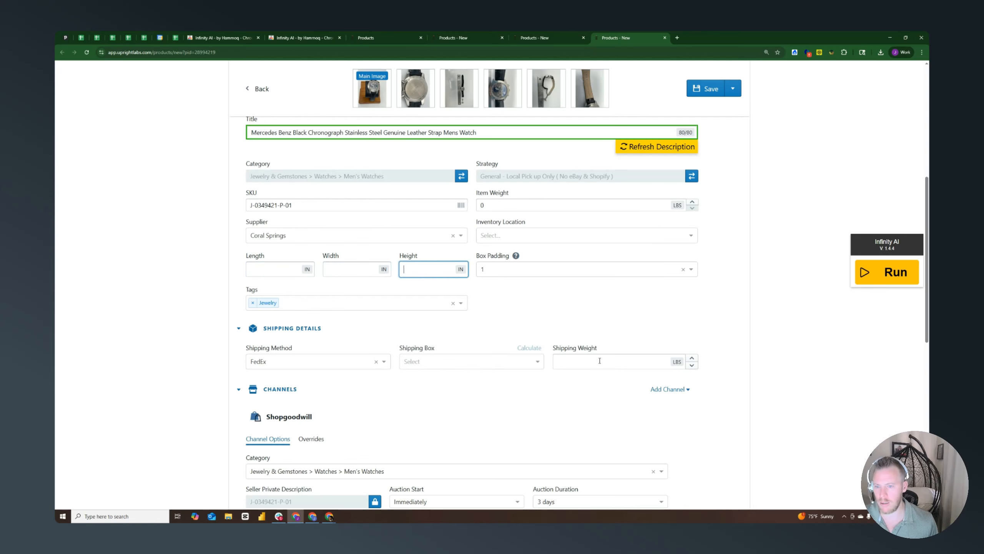
scroll(585, 322, "up", 1)
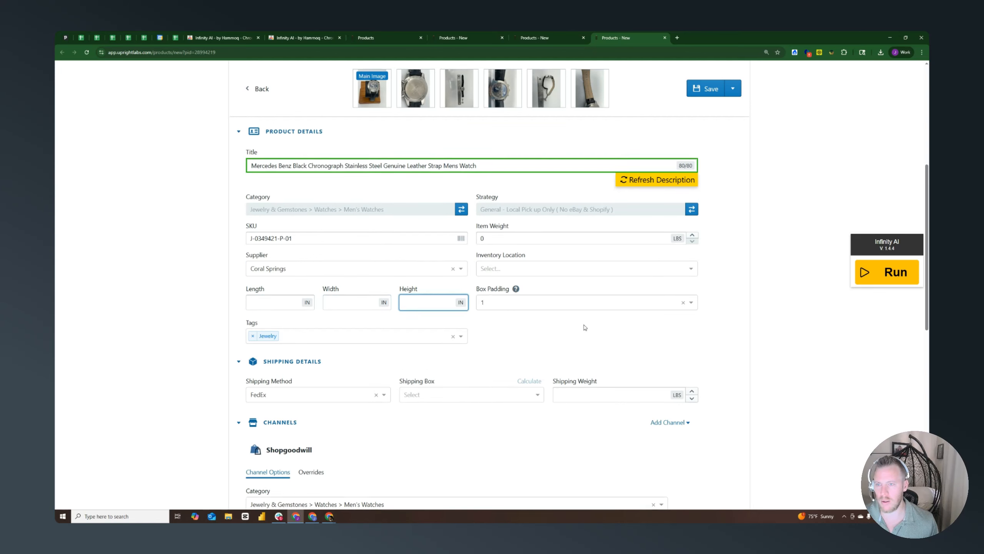
left_click(724, 317)
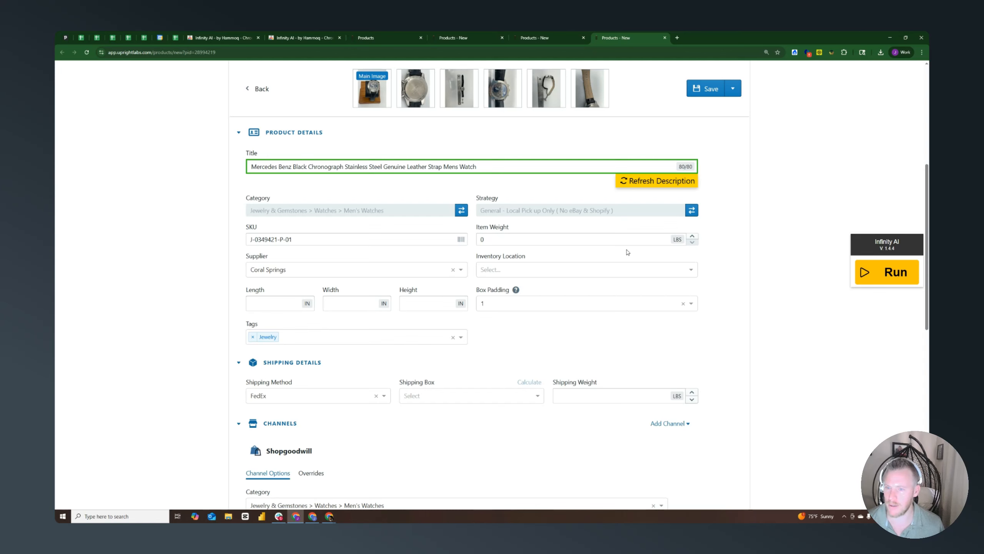
Read the watch's generated description through the Grams and Magnetic entries and return to its beginning
scroll(715, 275, "down", 10)
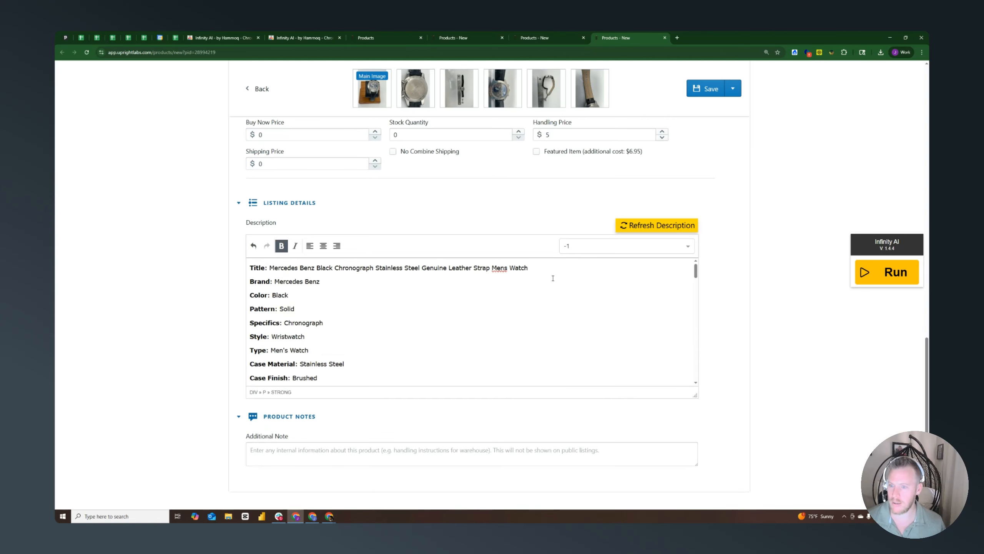
scroll(436, 297, "down", 6)
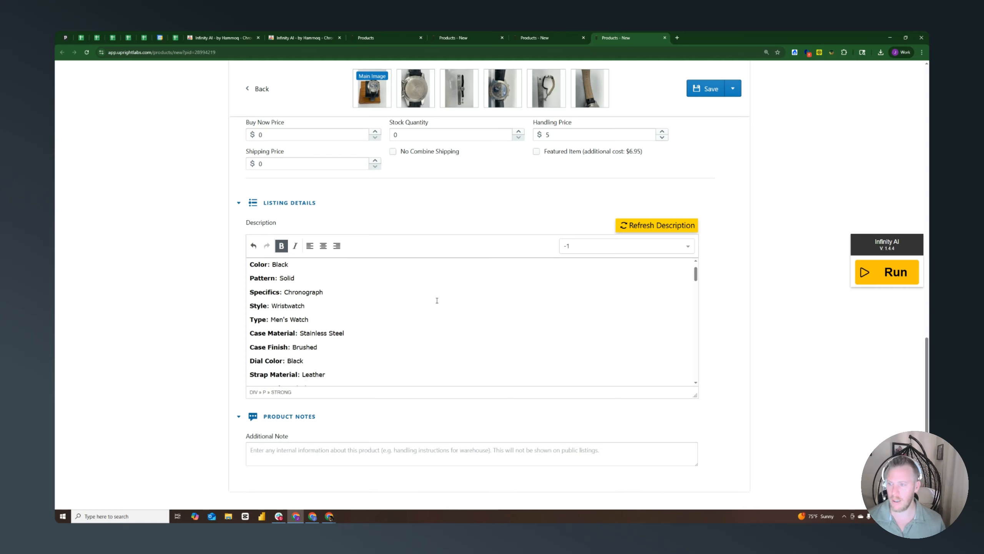
scroll(437, 301, "down", 5)
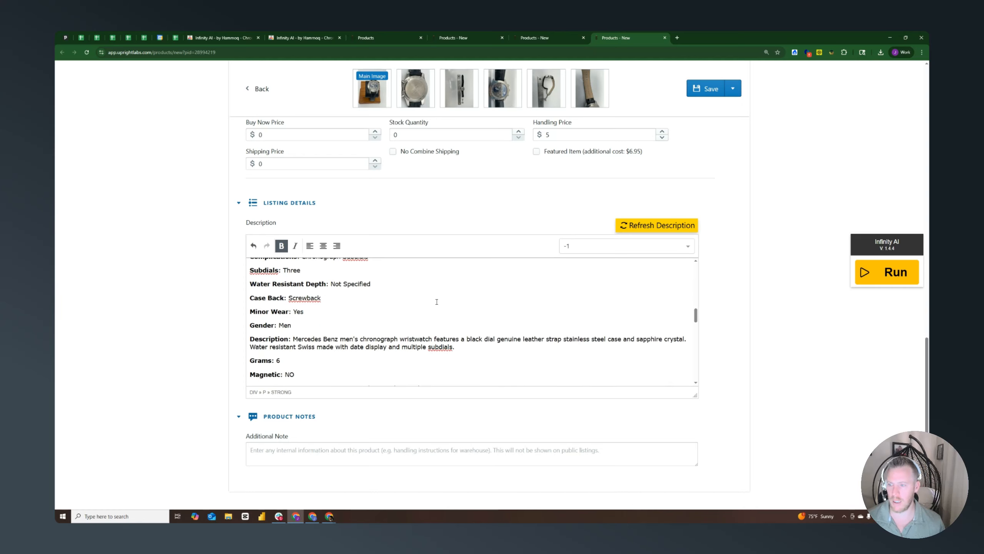
scroll(437, 302, "up", 10)
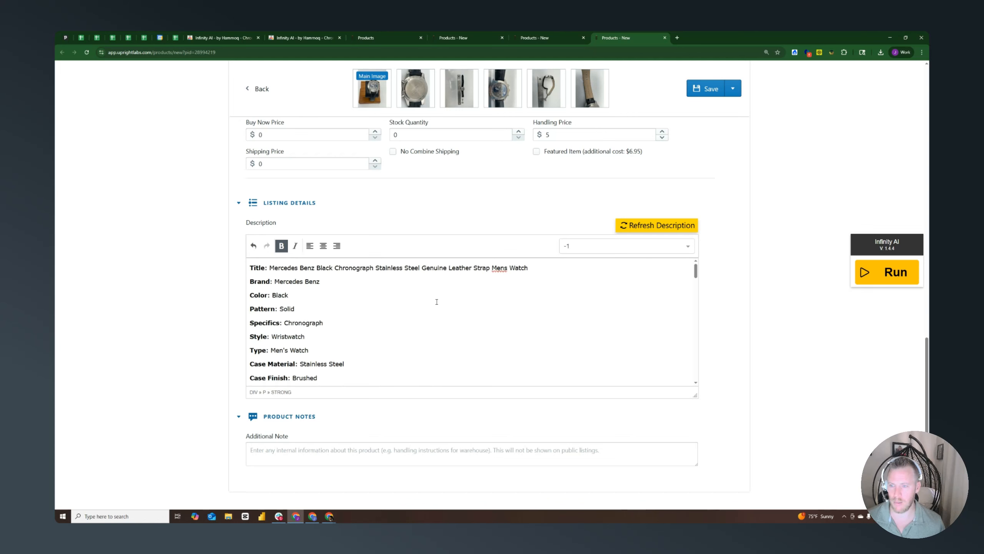